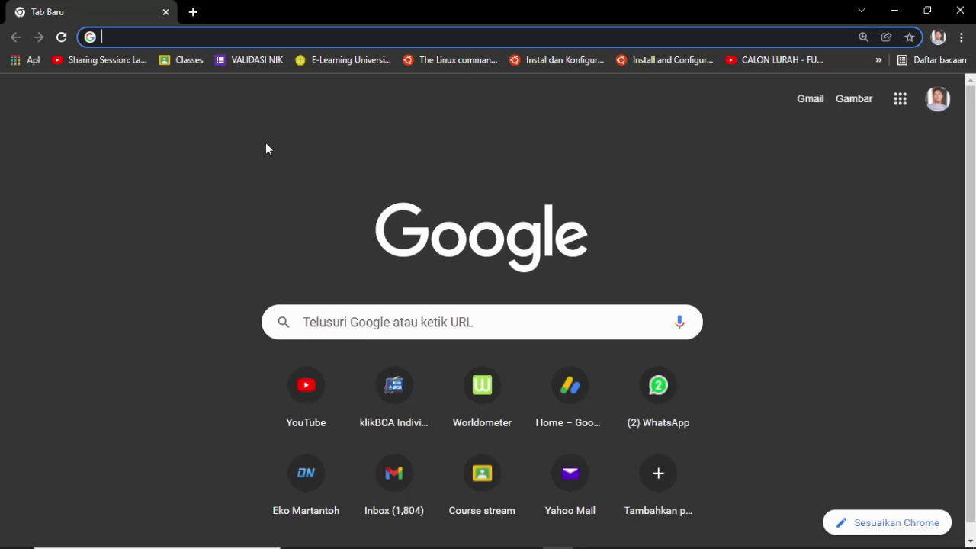
Step: Focus the empty New Tab address bar to show the recent search history dropdown
left_click(193, 36)
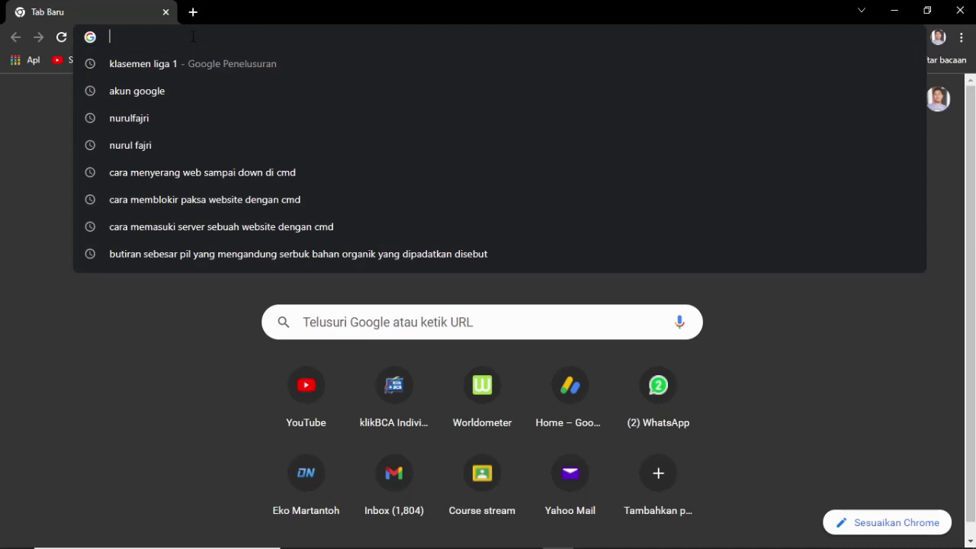
Step: Load the OLT management address 192.168.10.88 in Chrome from the address-bar suggestion
type("192.168.10.88")
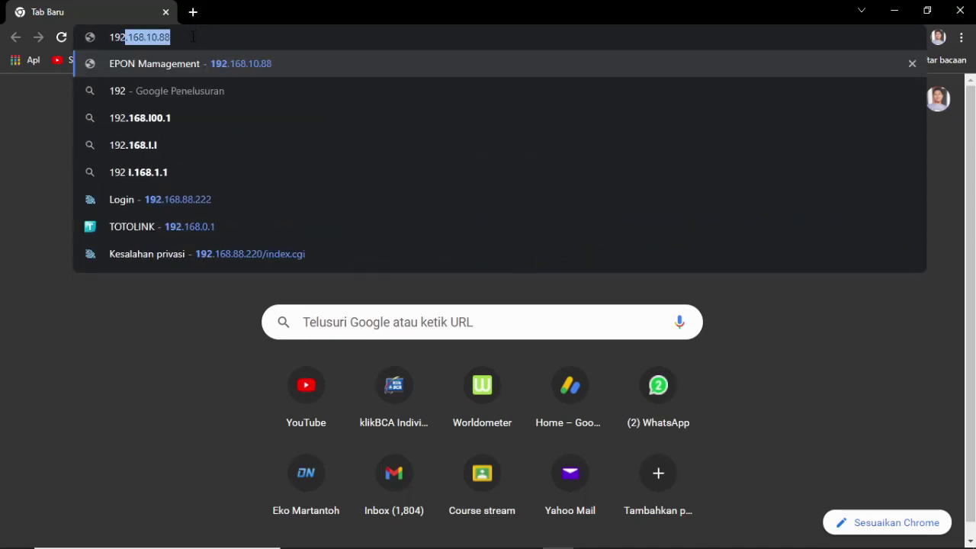
key("Right")
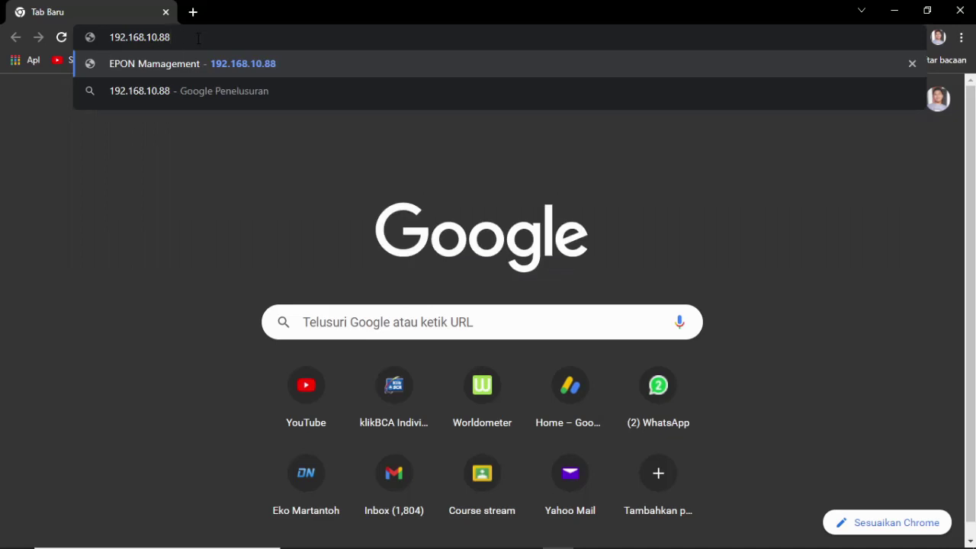
key("Return")
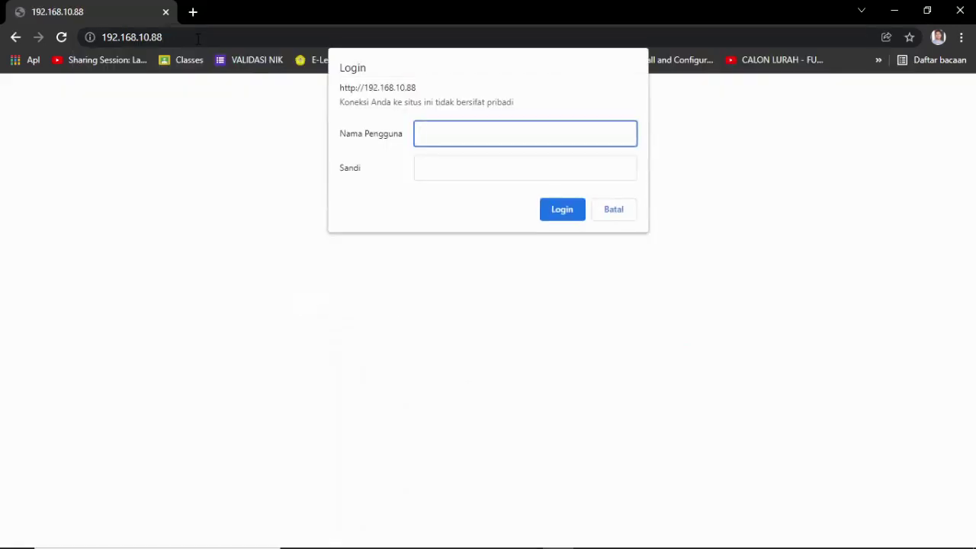
Step: Log in with the administrator username and password to reach the HA7302C Welcome page
type("admin")
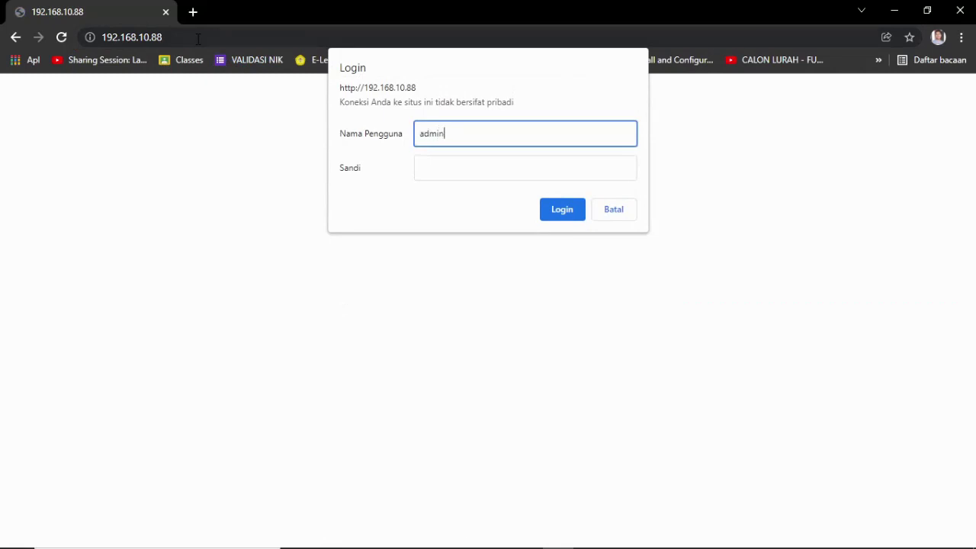
key("Tab")
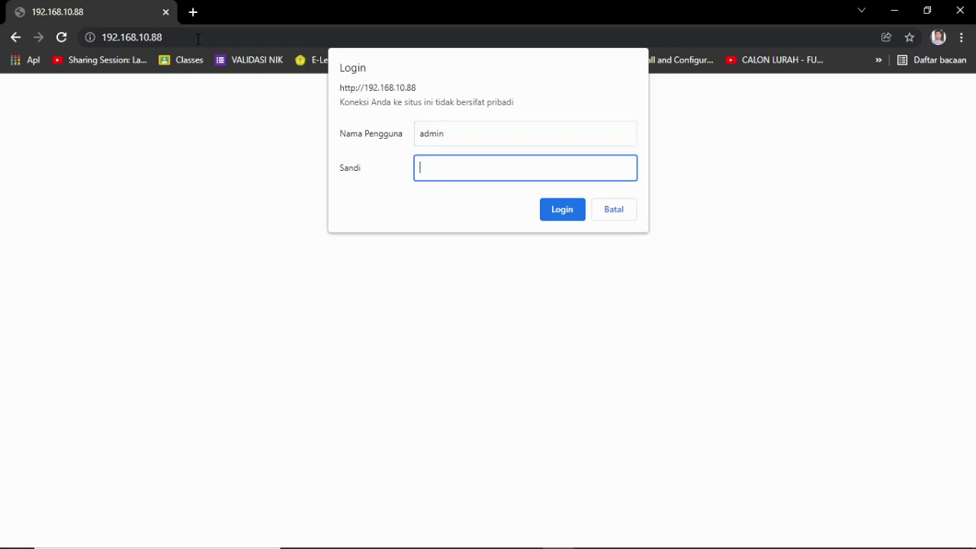
type("12345678")
key("Return")
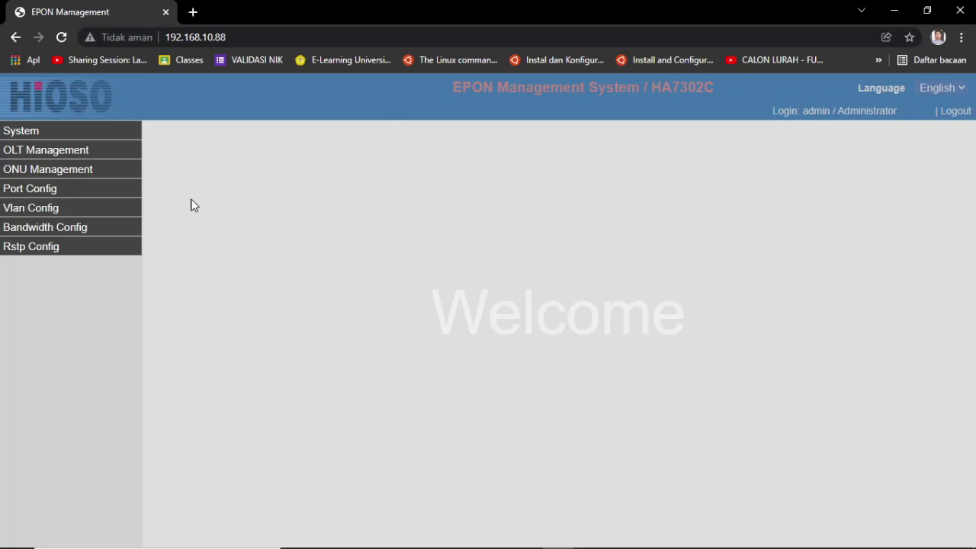
Step: Review System Info, then show the Administrator user list containing only the admin account
left_click(23, 132)
left_click(30, 149)
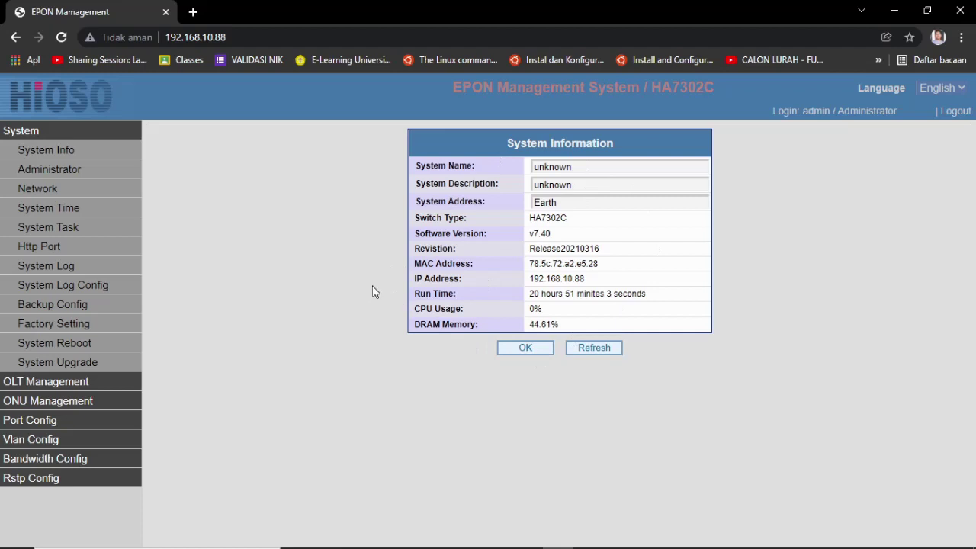
left_click(60, 170)
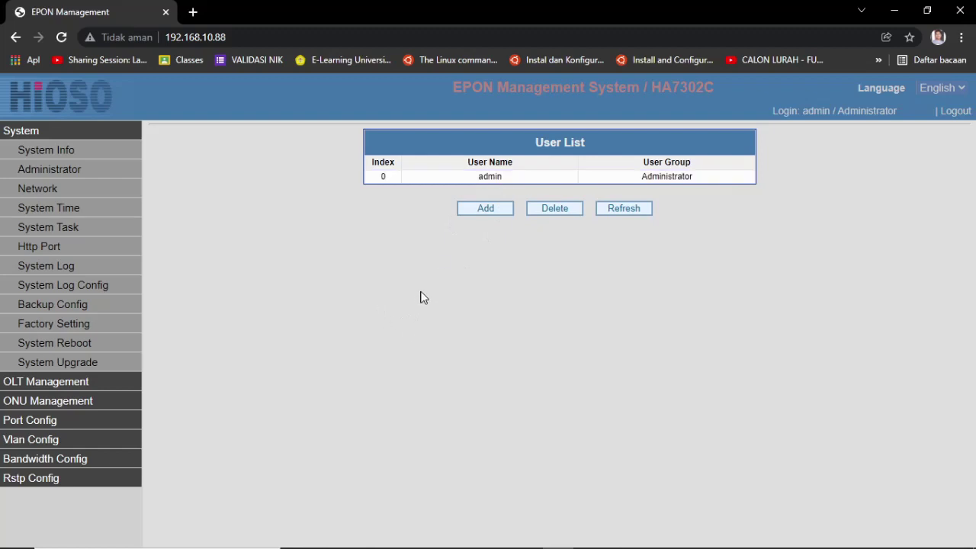
left_click(496, 185)
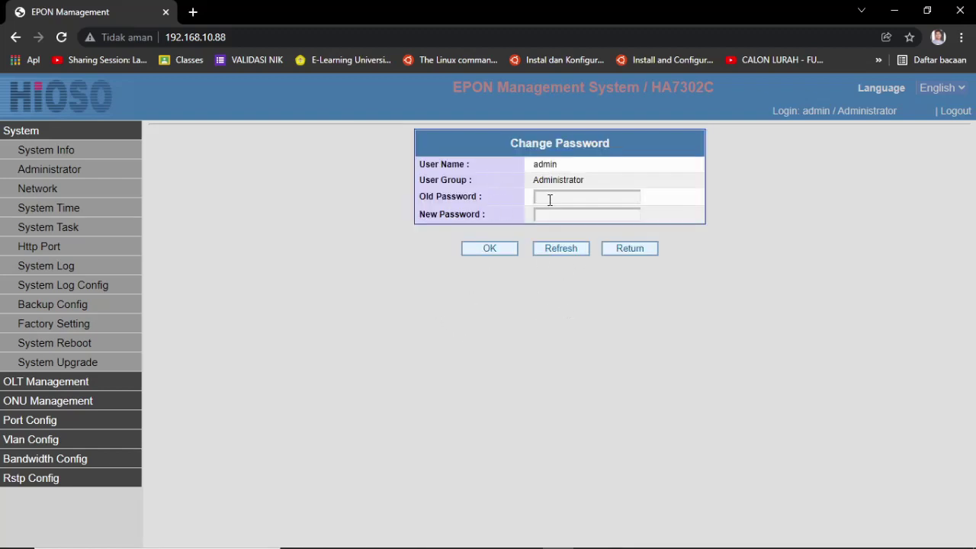
left_click(565, 192)
left_click(470, 359)
left_click(561, 215)
left_click(549, 409)
left_click(624, 250)
left_click(488, 214)
left_click(485, 172)
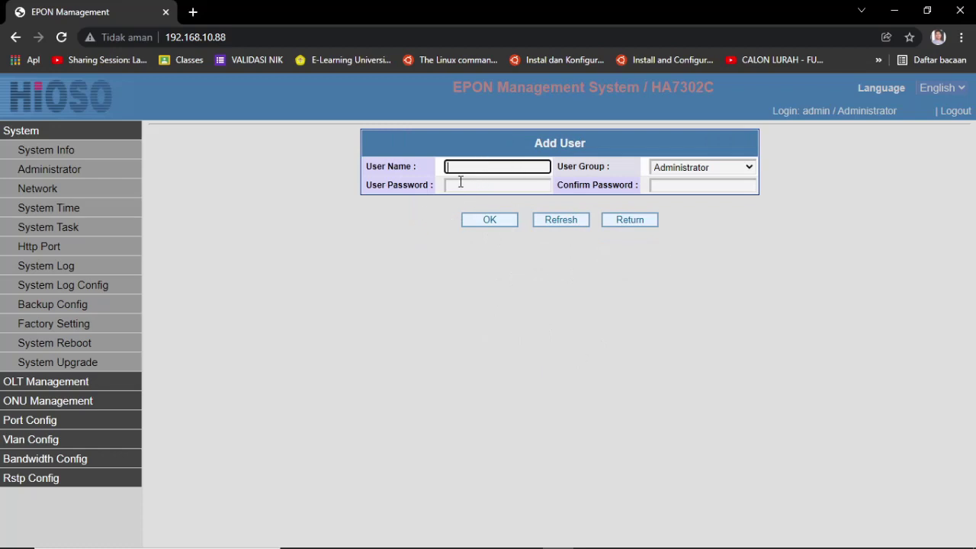
left_click(461, 183)
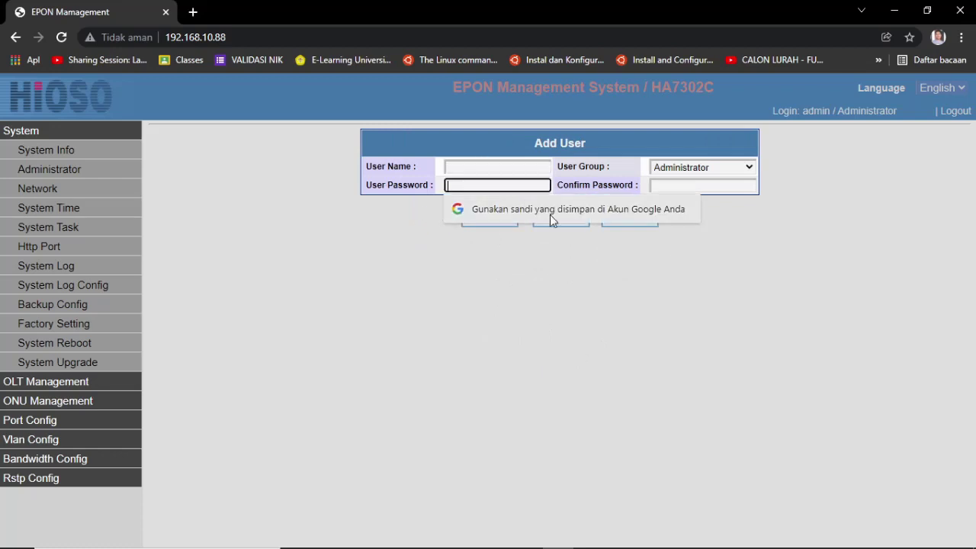
left_click(738, 168)
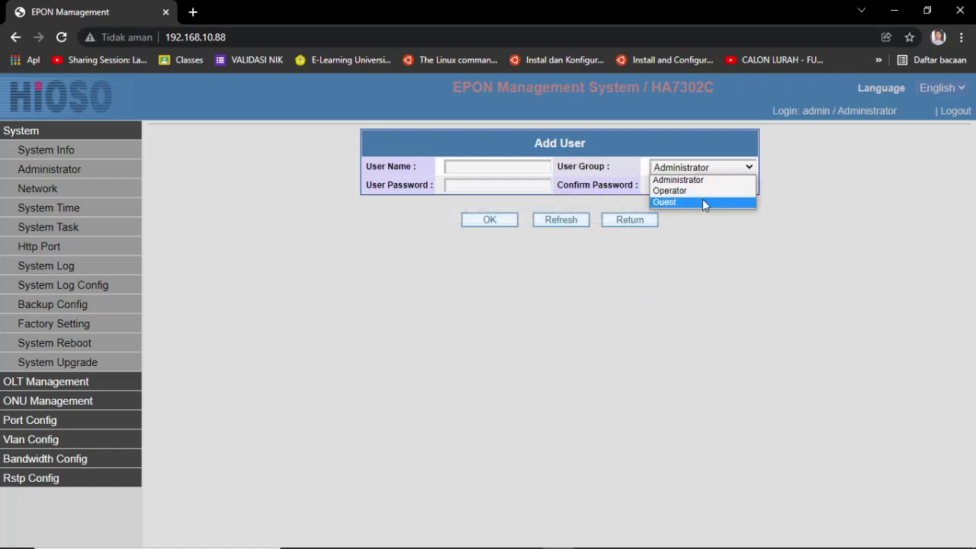
left_click(703, 259)
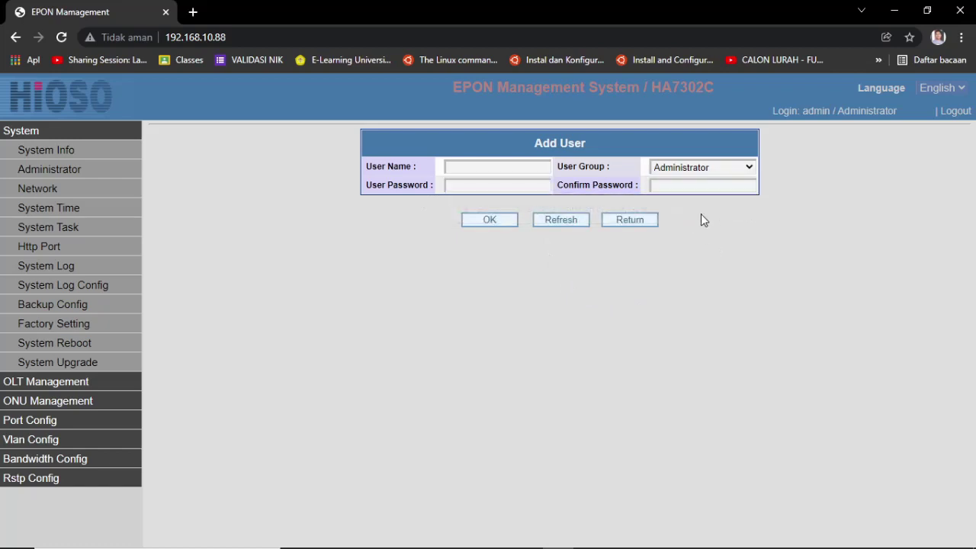
left_click(680, 185)
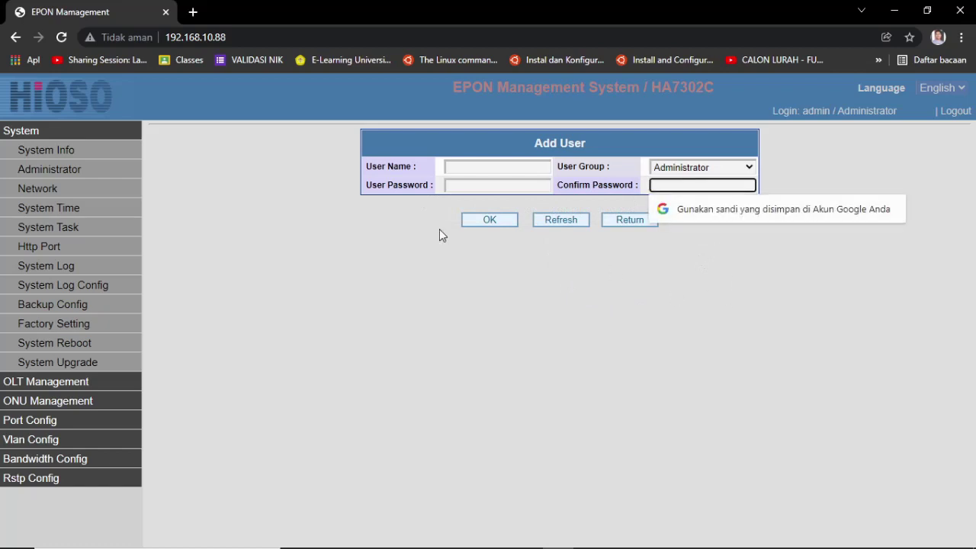
left_click(623, 222)
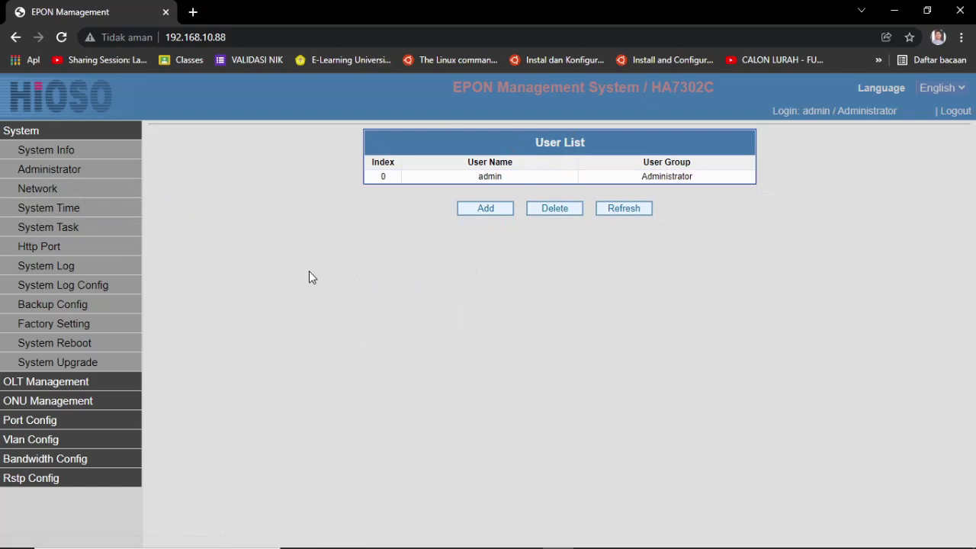
Step: Check management IP 192.168.10.88, netmask 255.255.255.0, gateway 192.168.10.1, then go to System Time
left_click(38, 190)
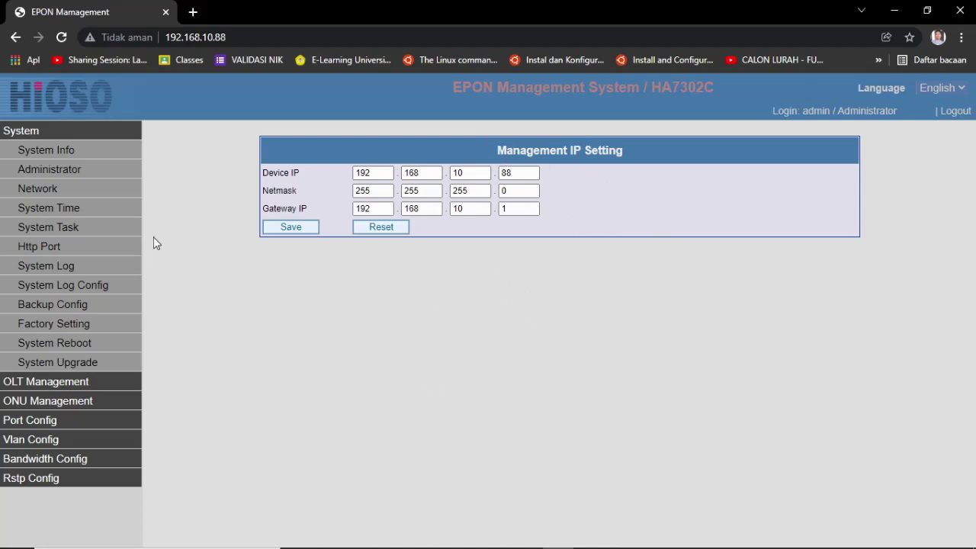
left_click(64, 209)
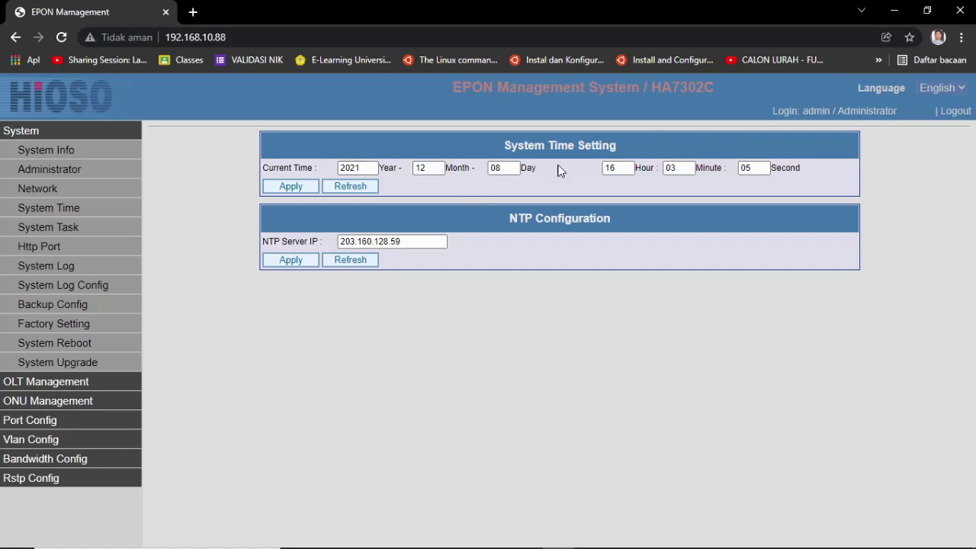
Step: Inspect NTP server 203.160.128.59, then view the disabled 1-day 4-hour 30-minute system task
left_click(427, 241)
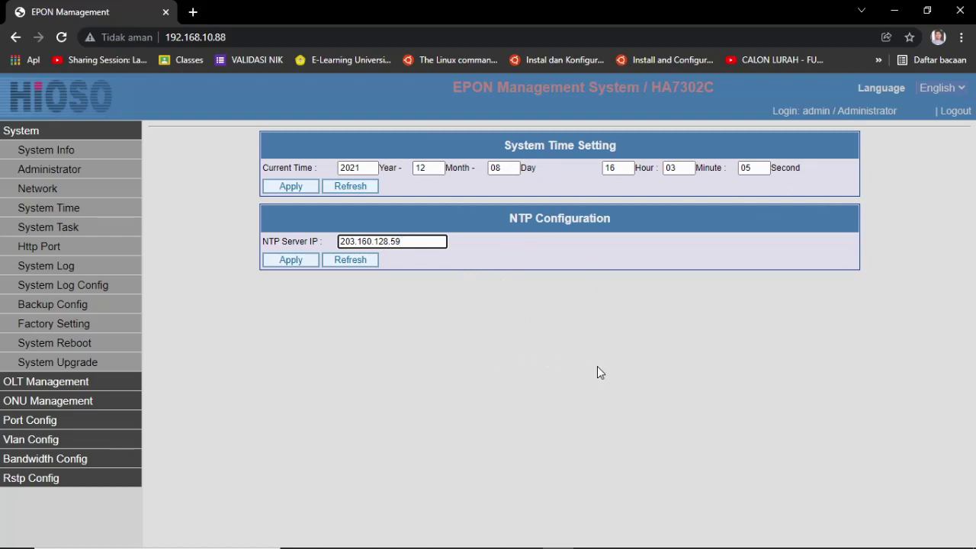
left_click(54, 226)
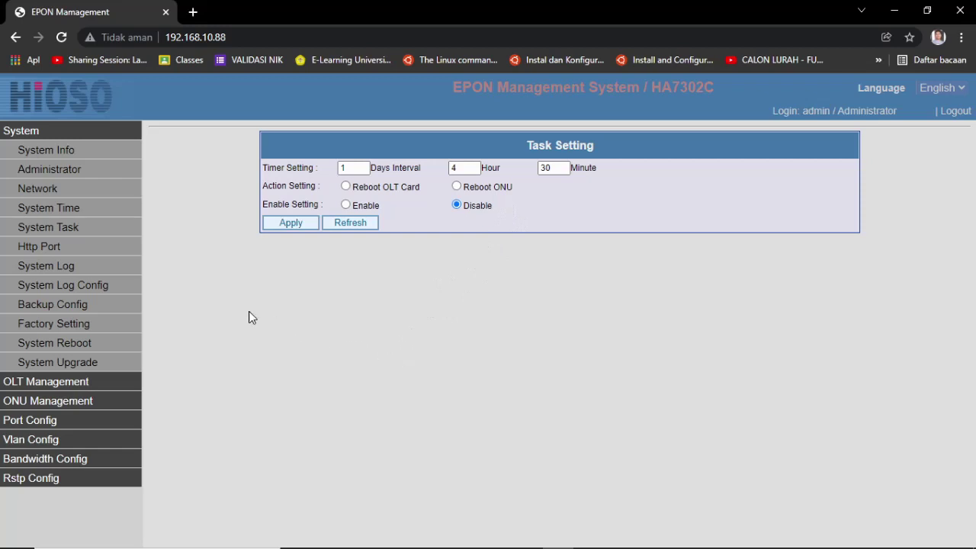
Step: Check HTTP port 80, view the System Log events, then open Syslog Configuration
left_click(54, 252)
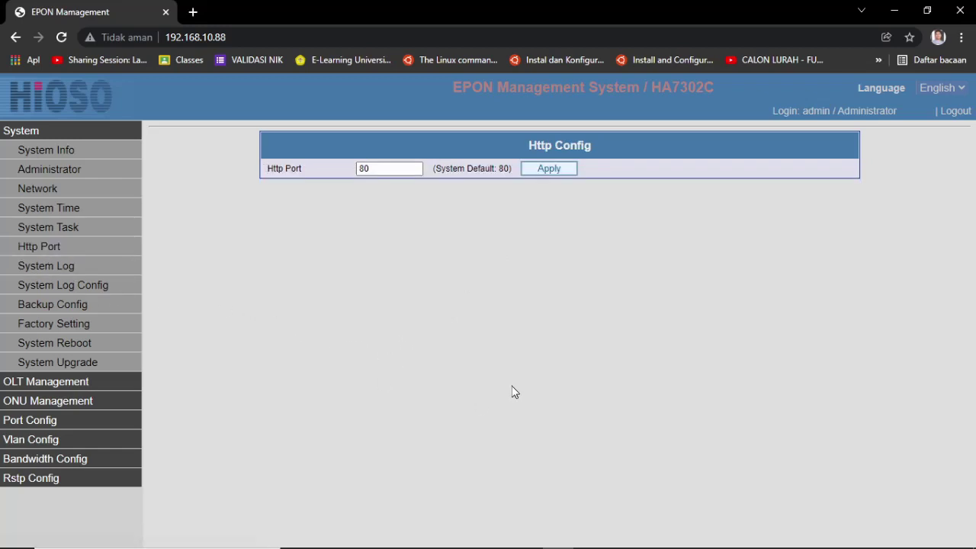
left_click(384, 169)
left_click(244, 37)
left_click(397, 169)
left_click(43, 267)
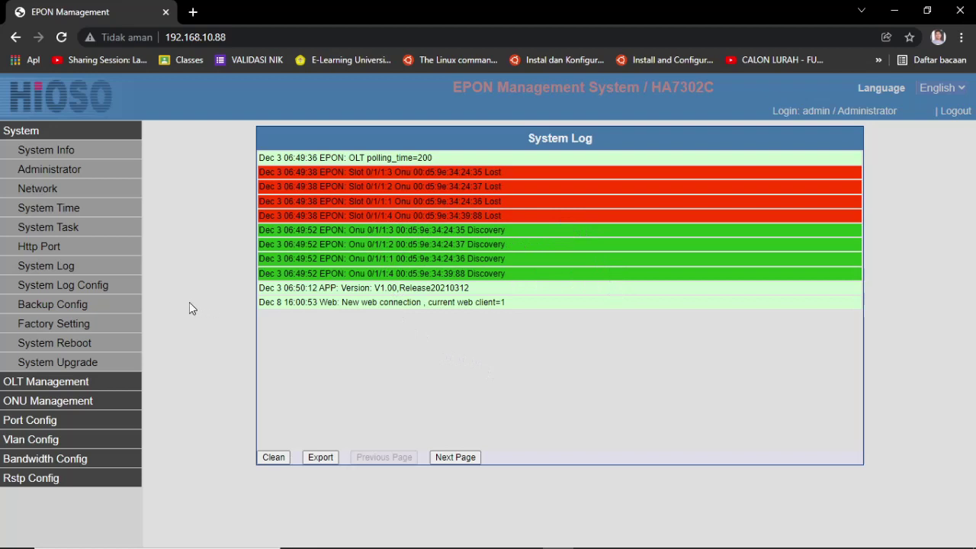
left_click(62, 285)
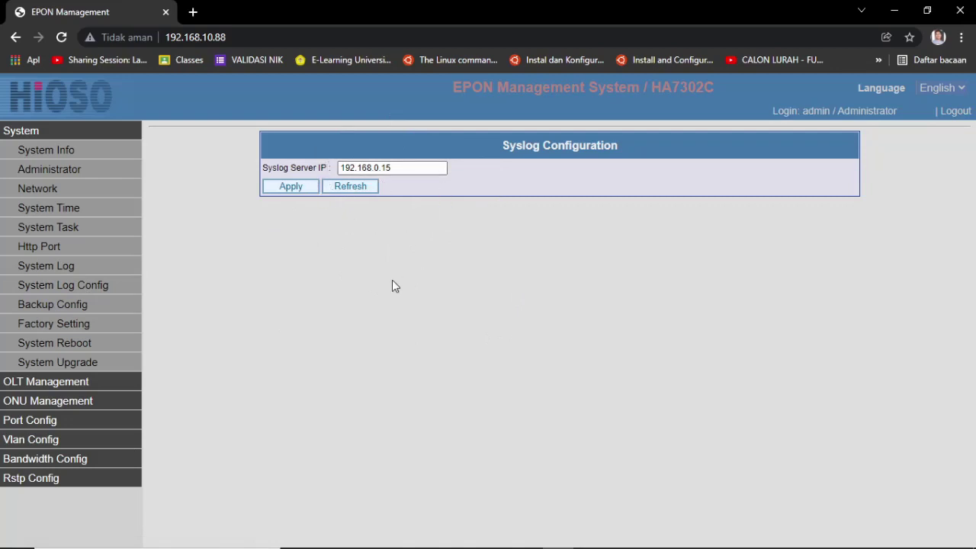
Step: Go from the syslog server 192.168.0.15 setting to the Backup Config page
left_click(47, 306)
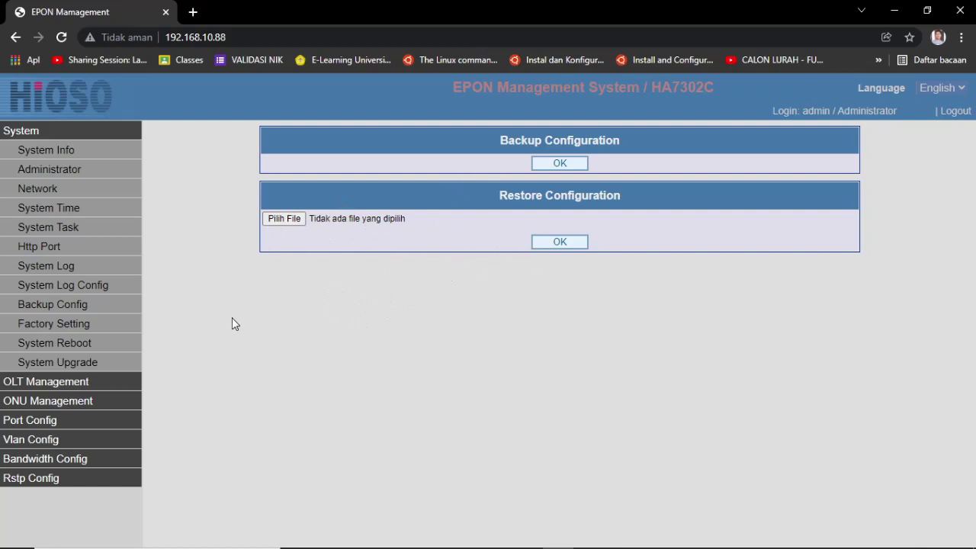
Step: View the Factory Setting, System Reboot and System Upgrade pages, returning to System Info
left_click(54, 326)
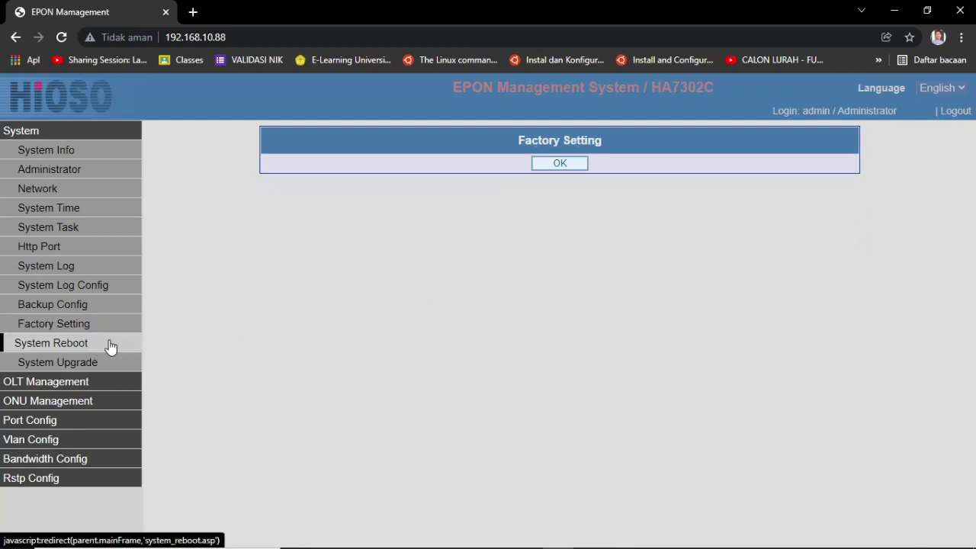
left_click(69, 346)
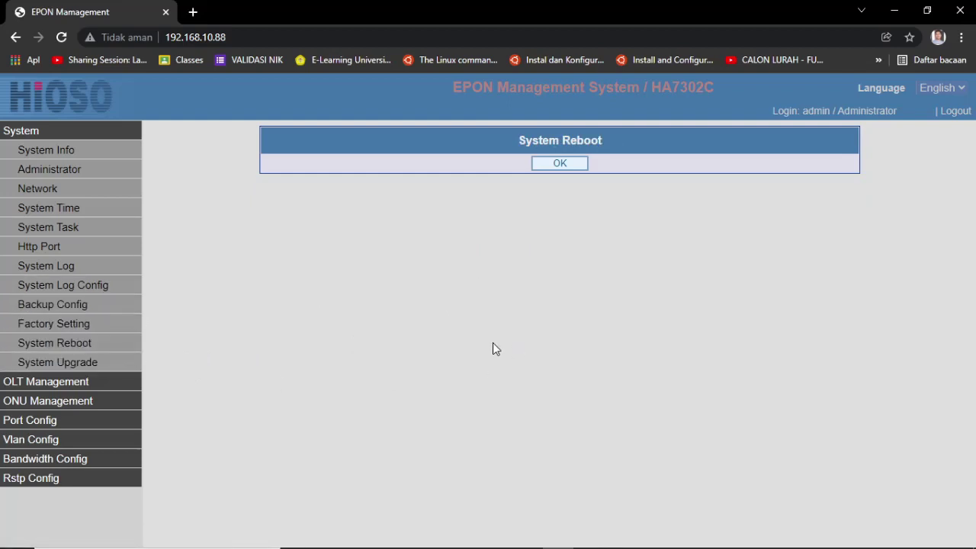
left_click(47, 364)
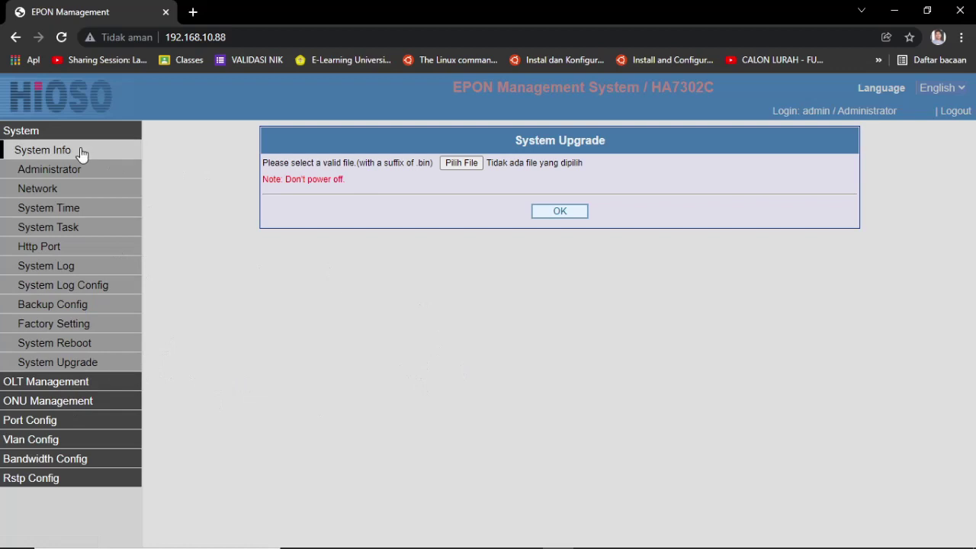
left_click(32, 132)
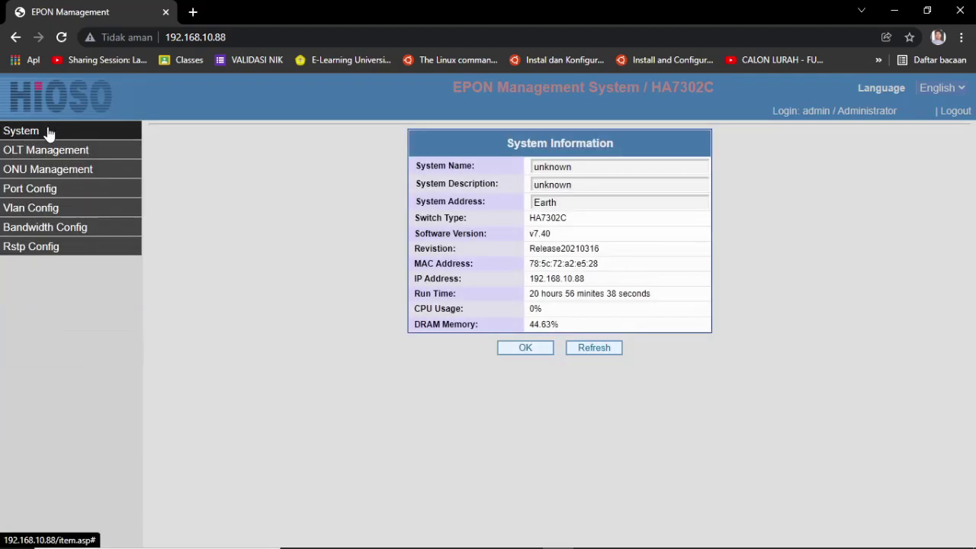
left_click(49, 131)
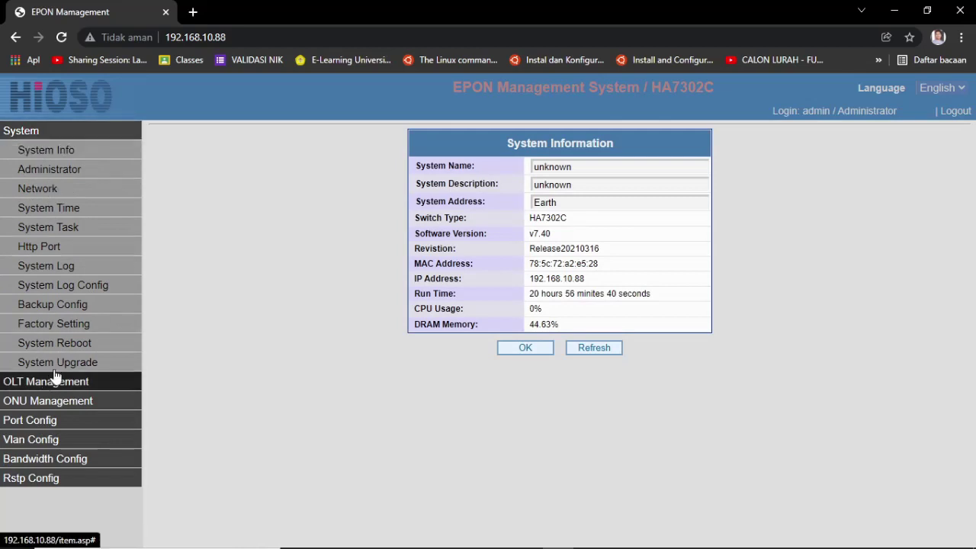
Step: Glance at Network settings, then open the OLT Table listing OLT 0/1 with status Up
left_click(42, 190)
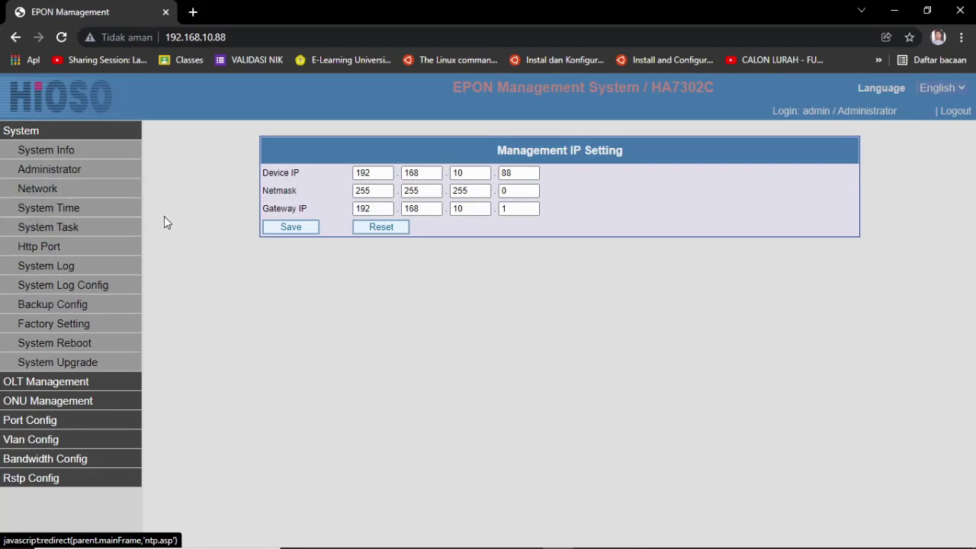
left_click(13, 135)
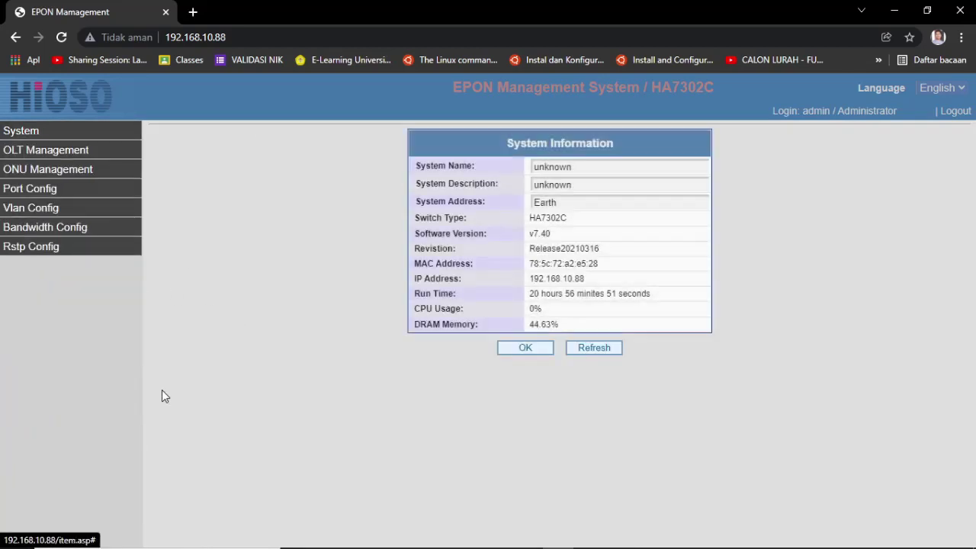
left_click(65, 157)
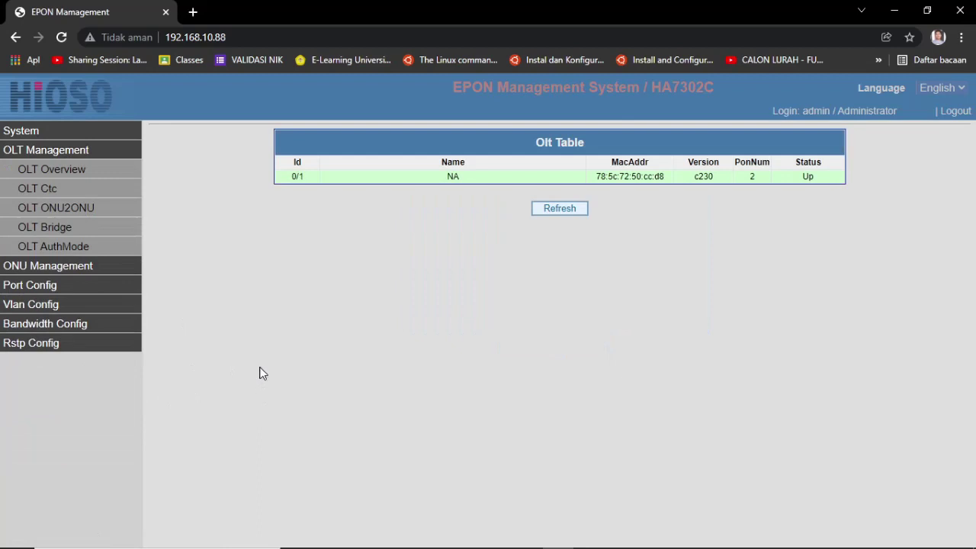
Step: Open OLT 0/1's configuration and Operation list, then its CTC settings: CTC enabled, IGMP proxy disabled
left_click(73, 174)
left_click(312, 184)
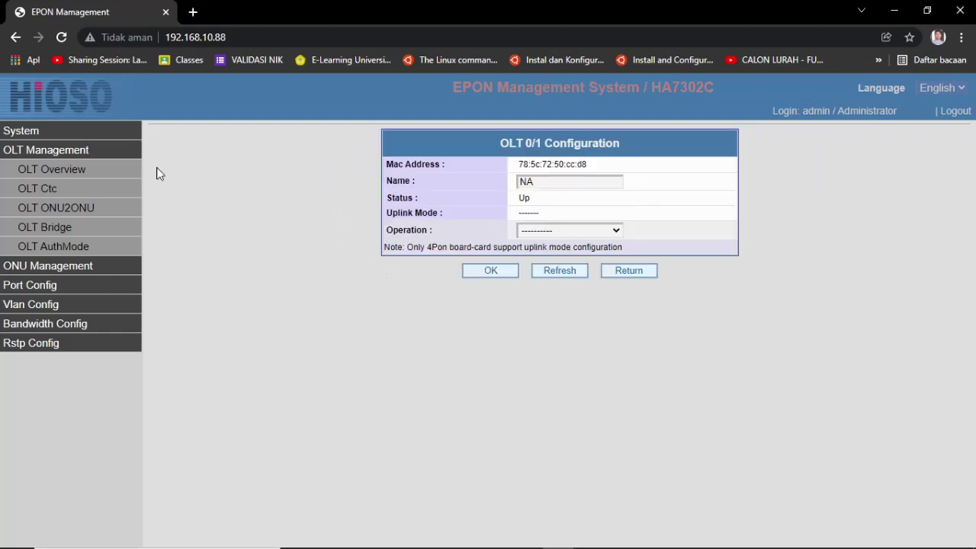
left_click(47, 168)
left_click(418, 177)
left_click(617, 231)
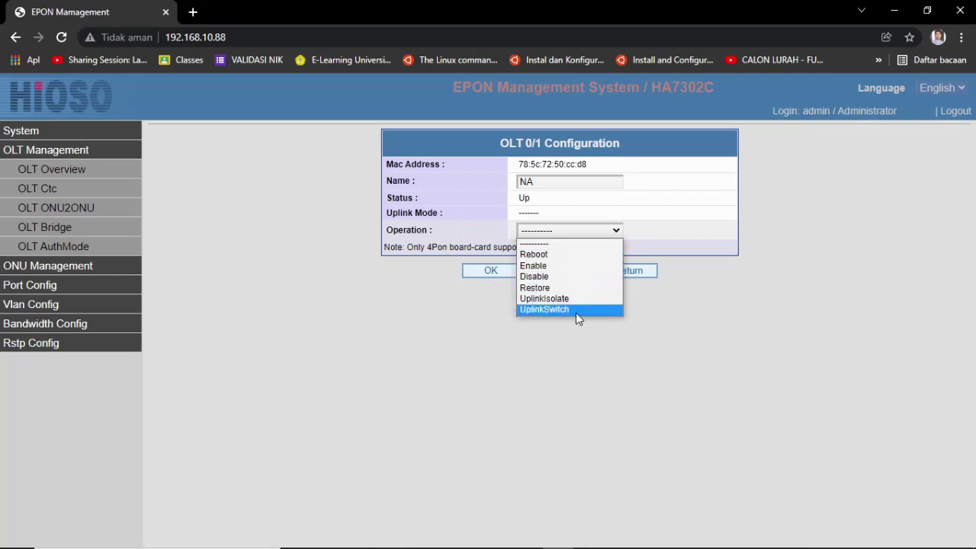
left_click(464, 378)
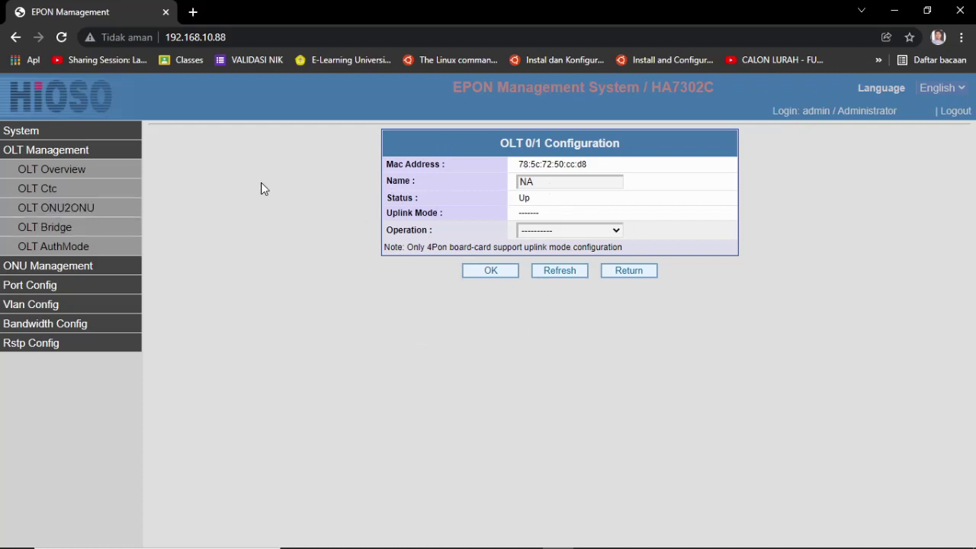
left_click(42, 190)
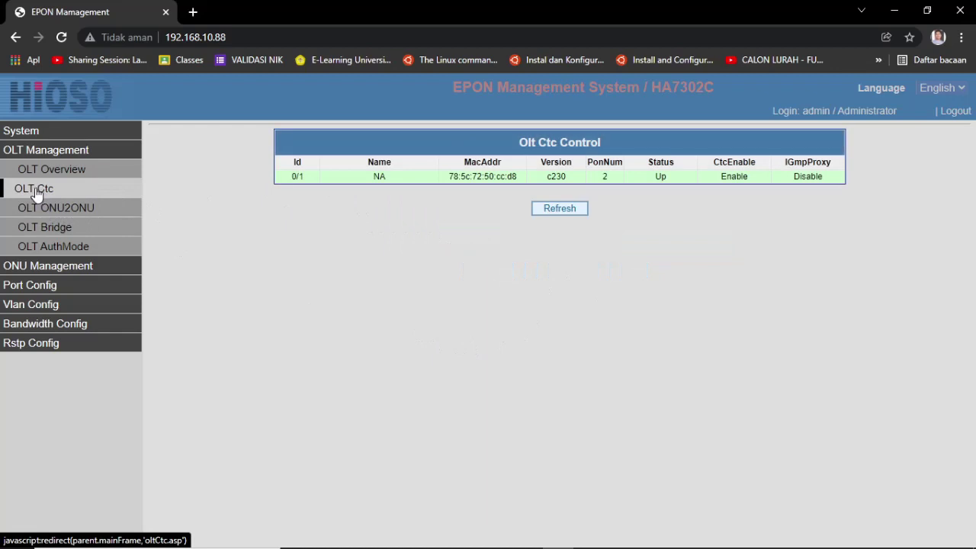
left_click(341, 183)
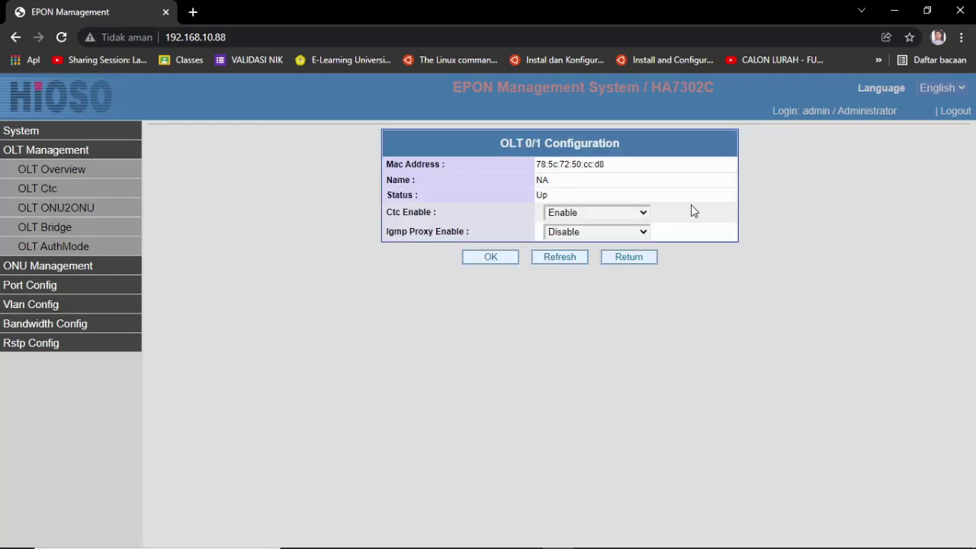
Step: Browse the OLT ONU2ONU and Bridge tables, then bring up OLT 0/1's NoAuth auth mode settings
left_click(69, 209)
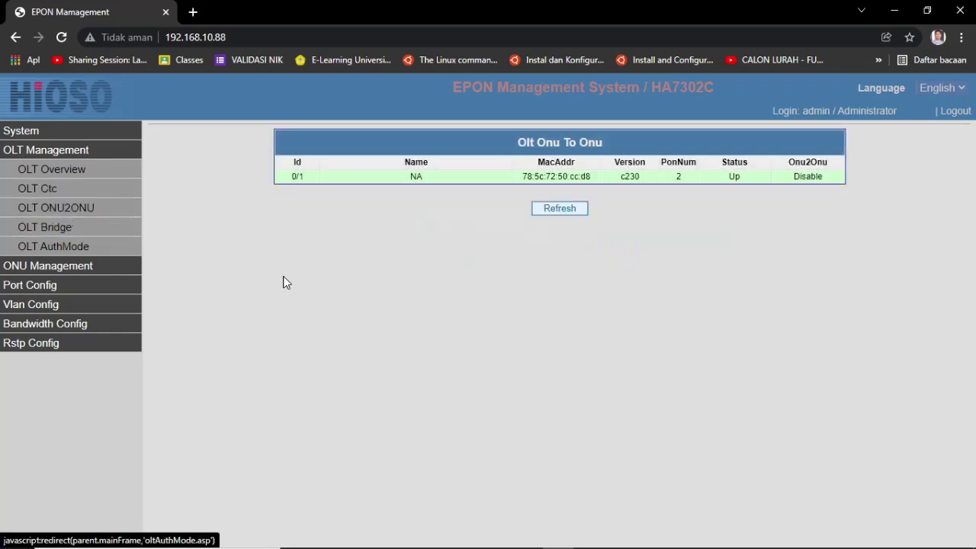
left_click(47, 229)
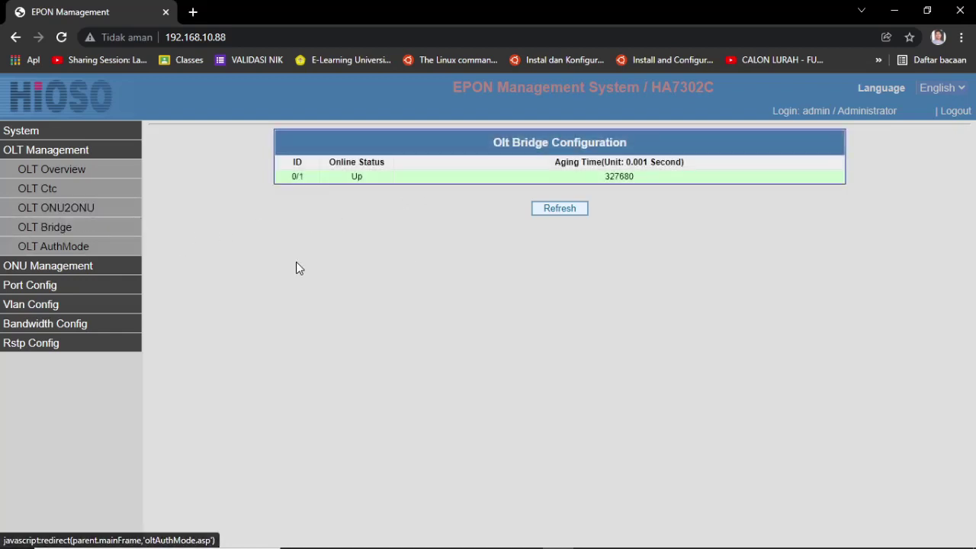
left_click(95, 247)
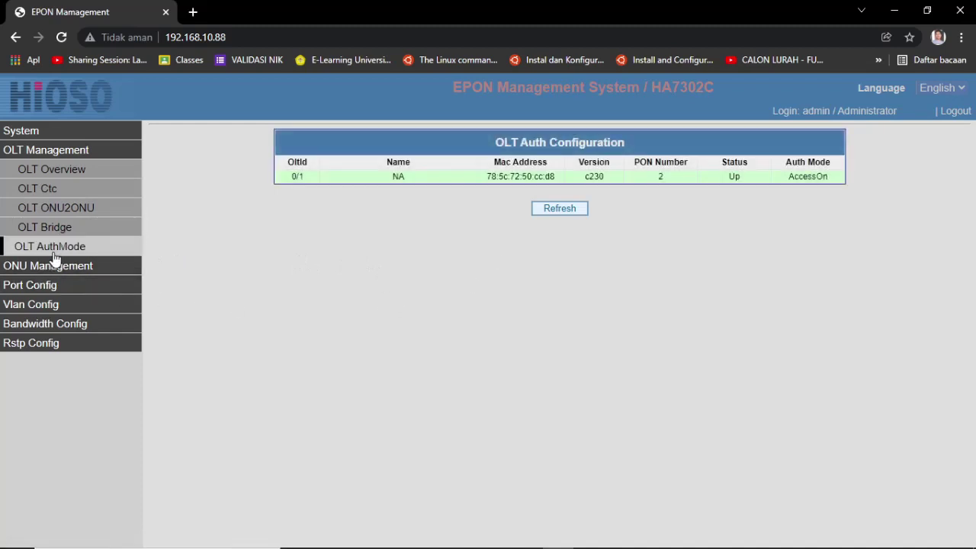
left_click(564, 176)
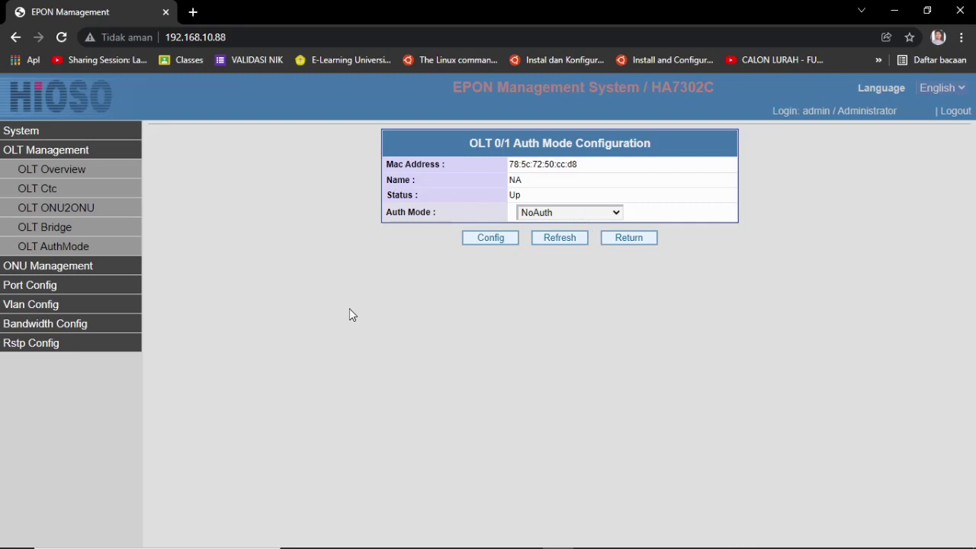
left_click(615, 213)
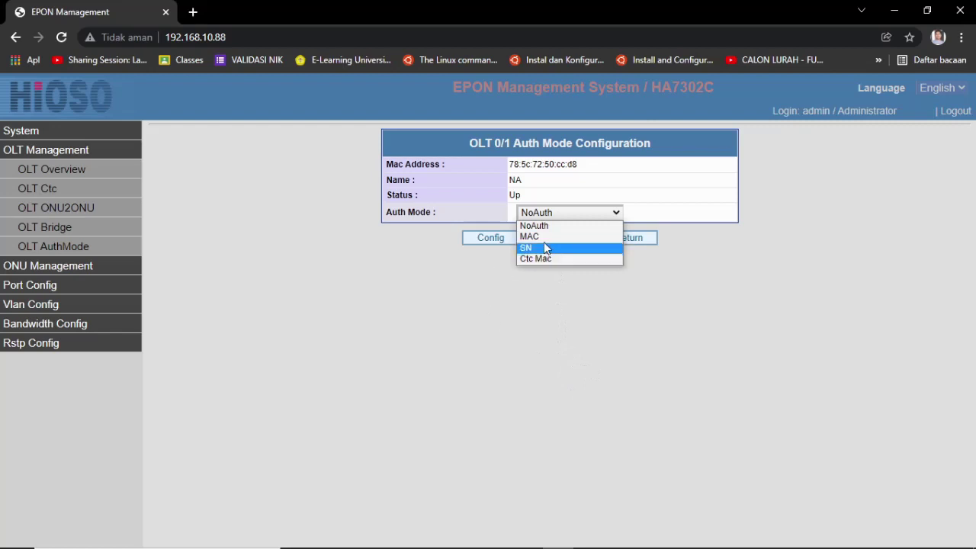
left_click(555, 335)
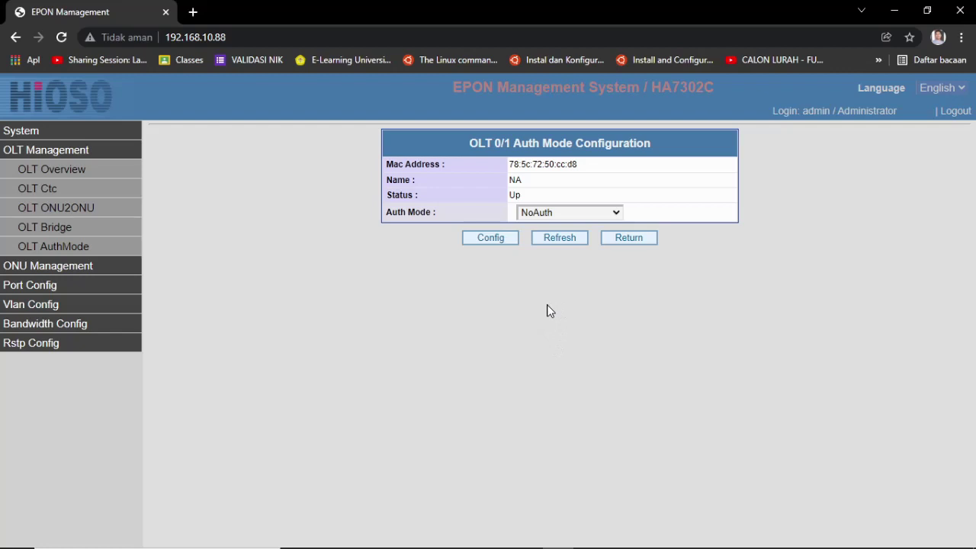
left_click(576, 211)
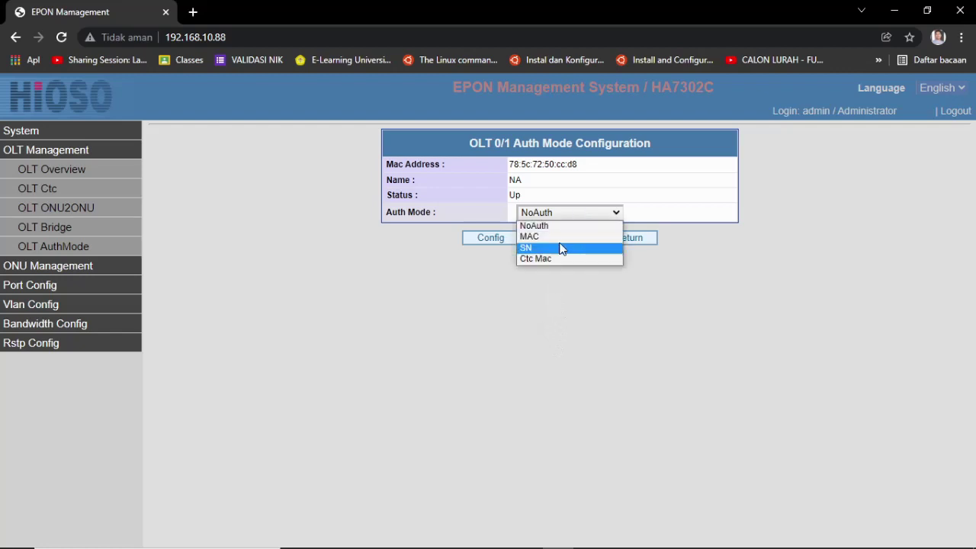
left_click(546, 323)
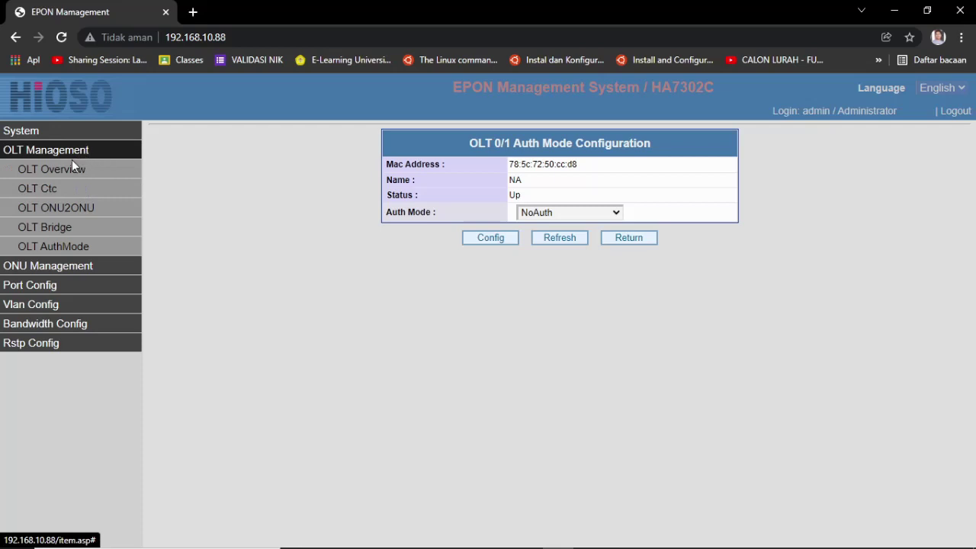
left_click(59, 248)
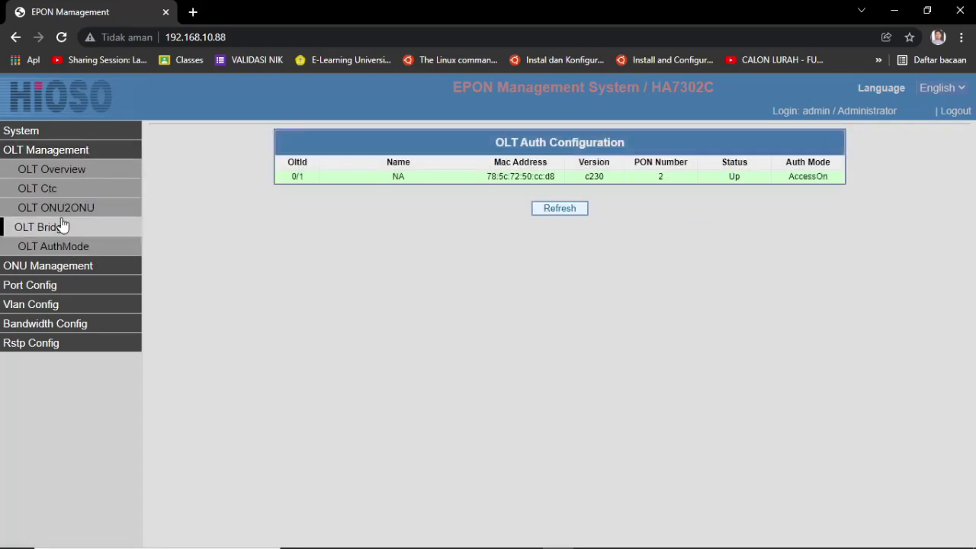
left_click(70, 168)
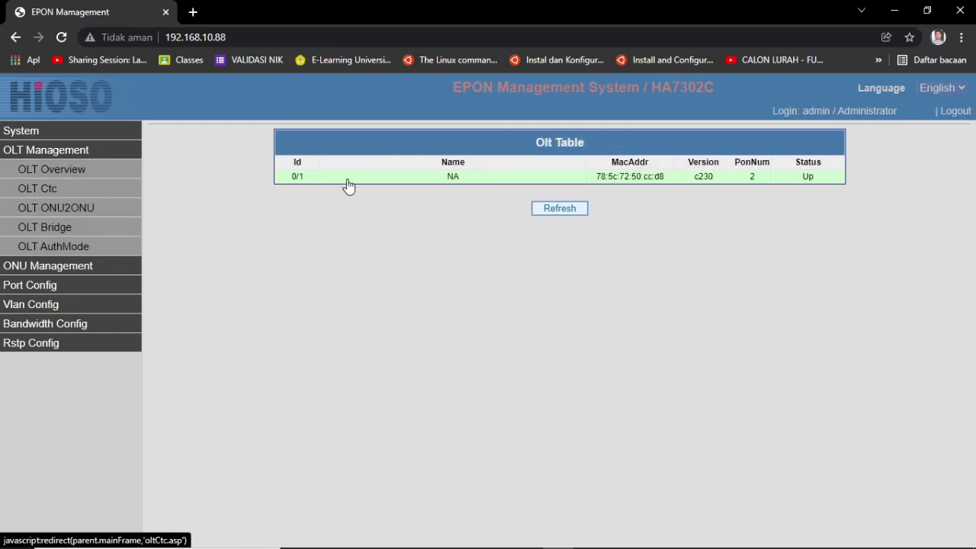
left_click(822, 181)
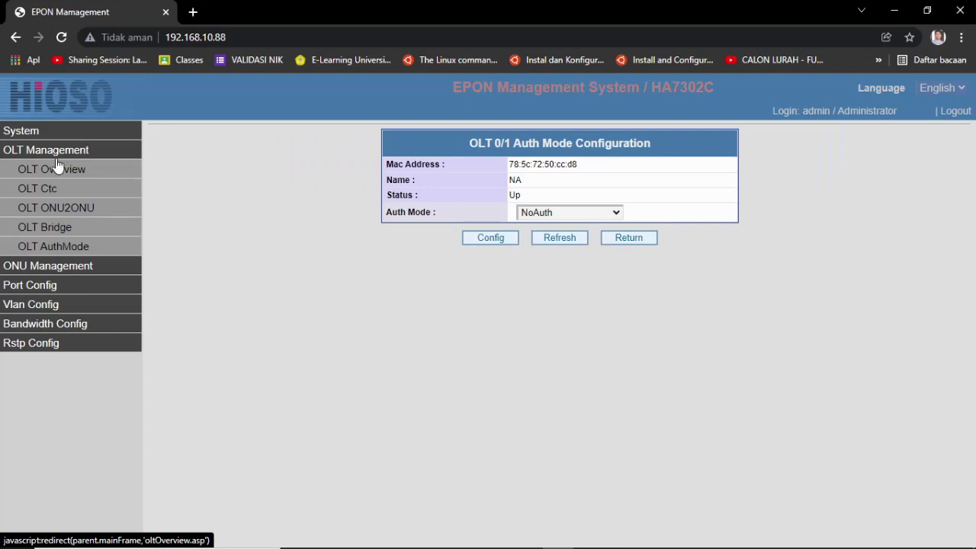
left_click(57, 165)
Step: Show the four ONUs (0/1/1:1–0/1/1:4) registered on PON port 0/1/1, all Up
left_click(87, 174)
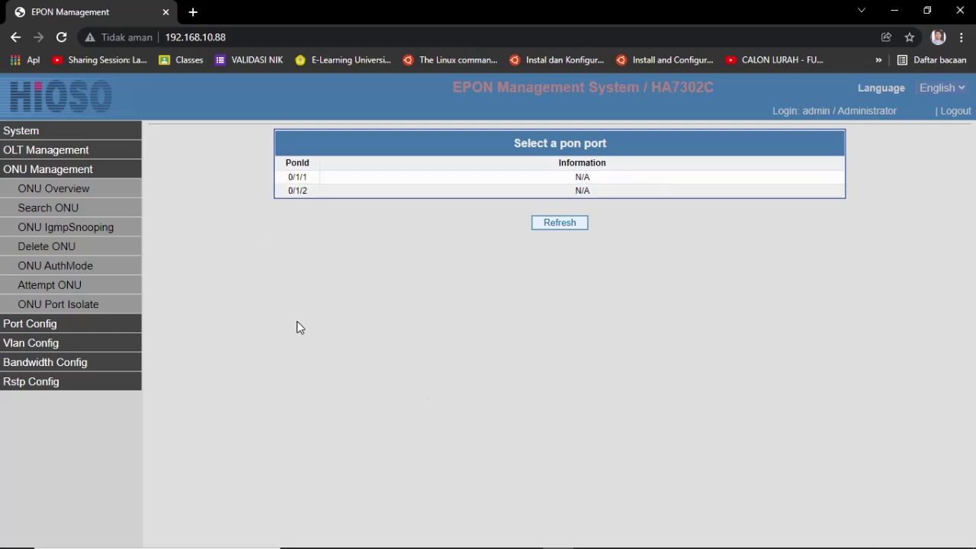
left_click(316, 179)
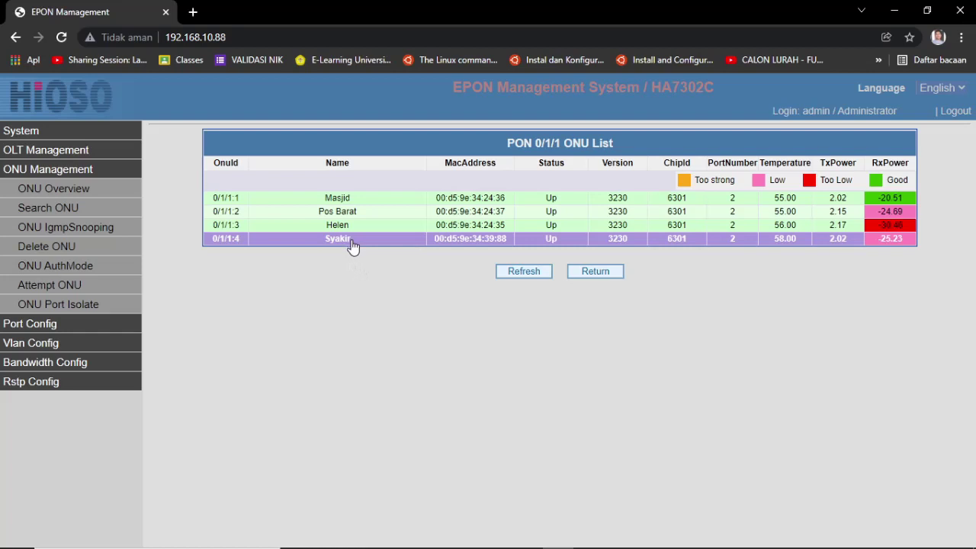
left_click(351, 243)
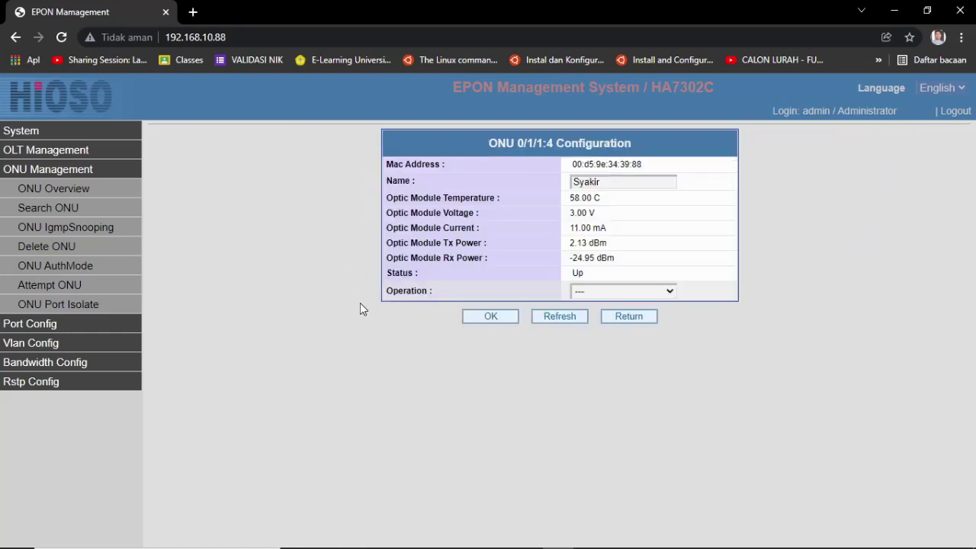
left_click(645, 319)
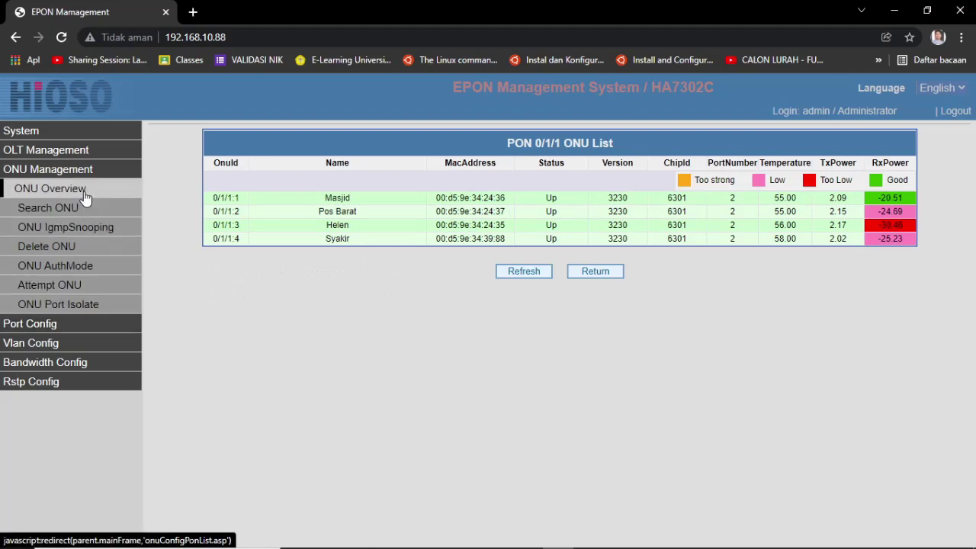
left_click(587, 275)
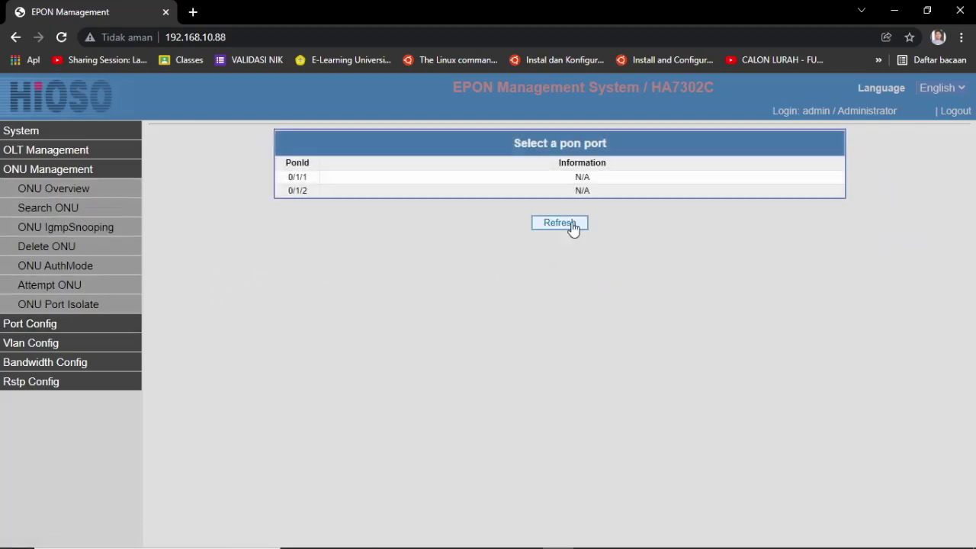
Step: Check the ONU lists for PON 0/1/2 and 0/1/1, then go to the empty Onu Search page
left_click(389, 196)
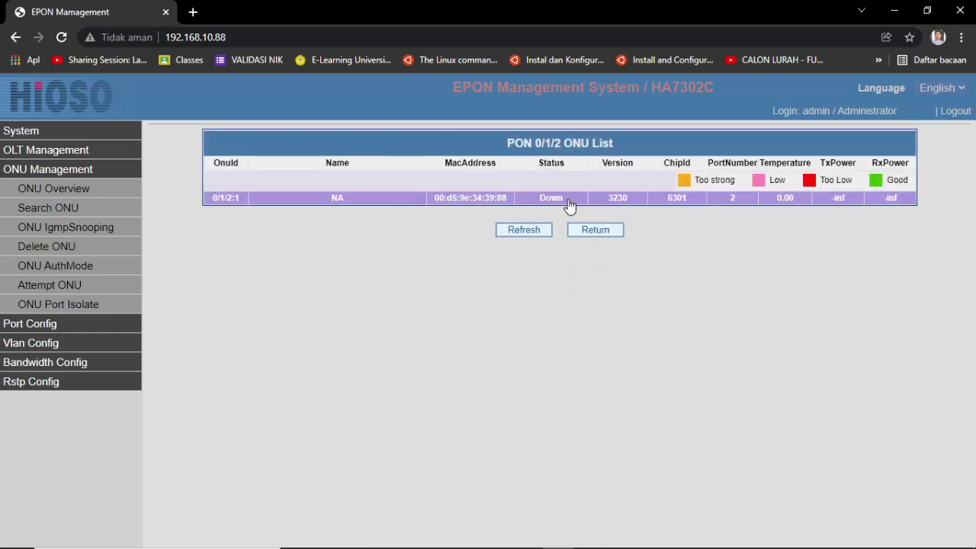
left_click(604, 235)
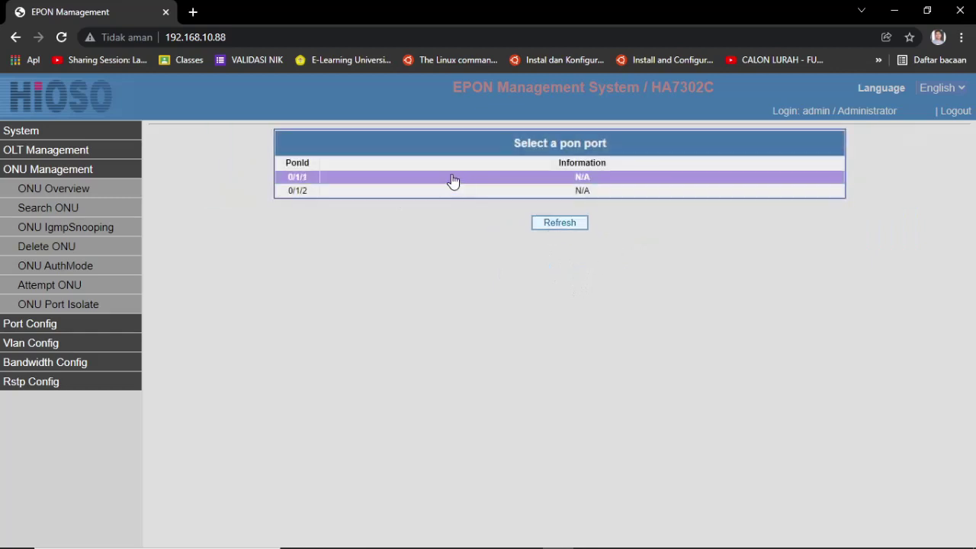
left_click(454, 181)
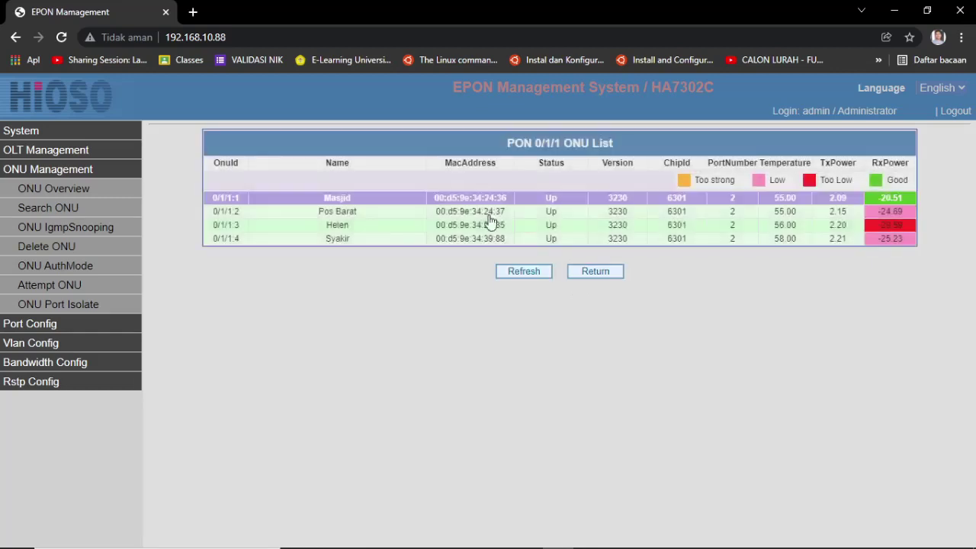
left_click(614, 275)
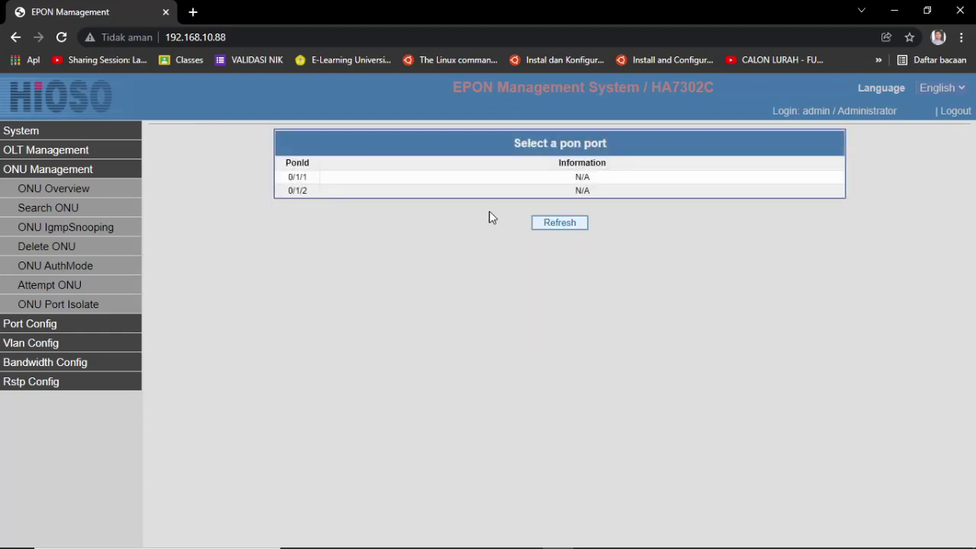
left_click(436, 191)
left_click(614, 233)
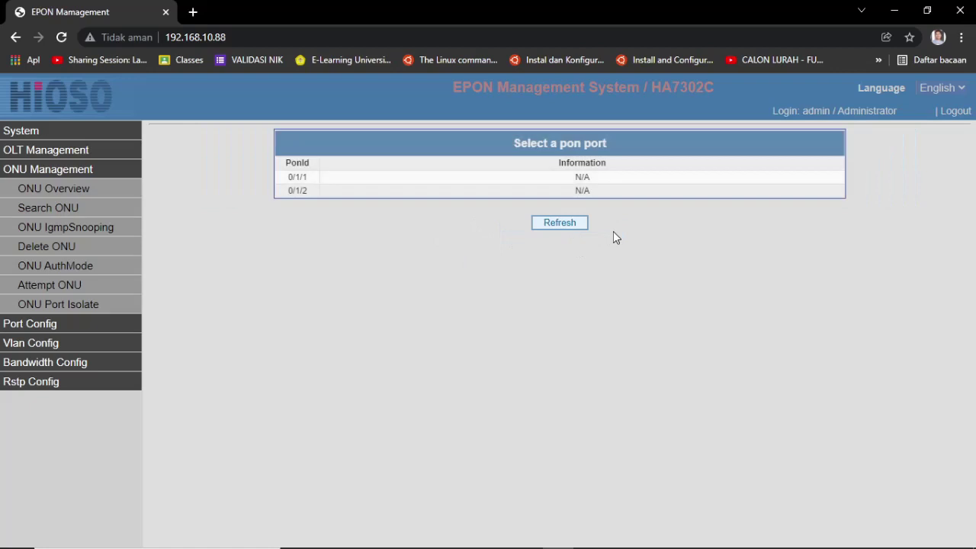
left_click(65, 220)
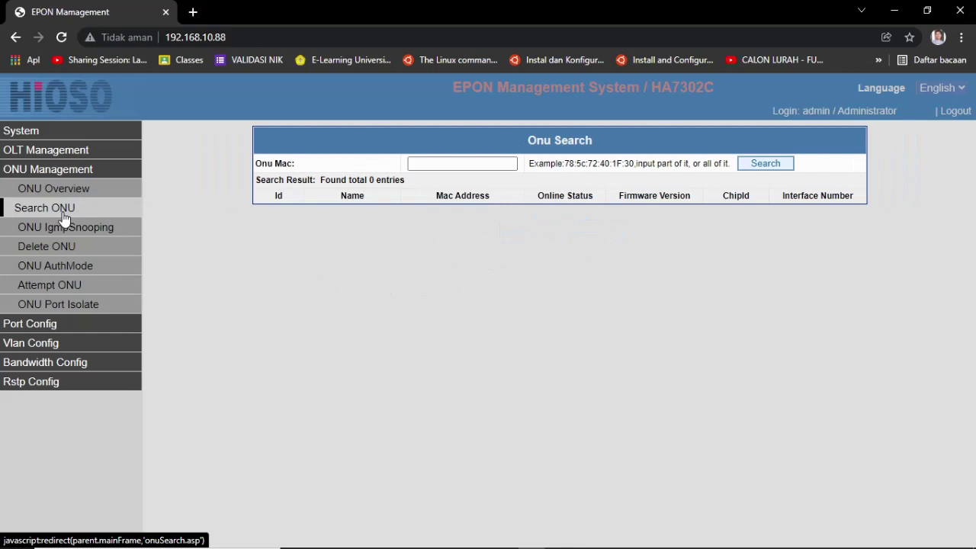
Step: Look over IGMP snooping, the Delete ONU lists for PON 0/1/1 and 0/1/2, then PON 0/1/1 ONU auth modes
left_click(67, 228)
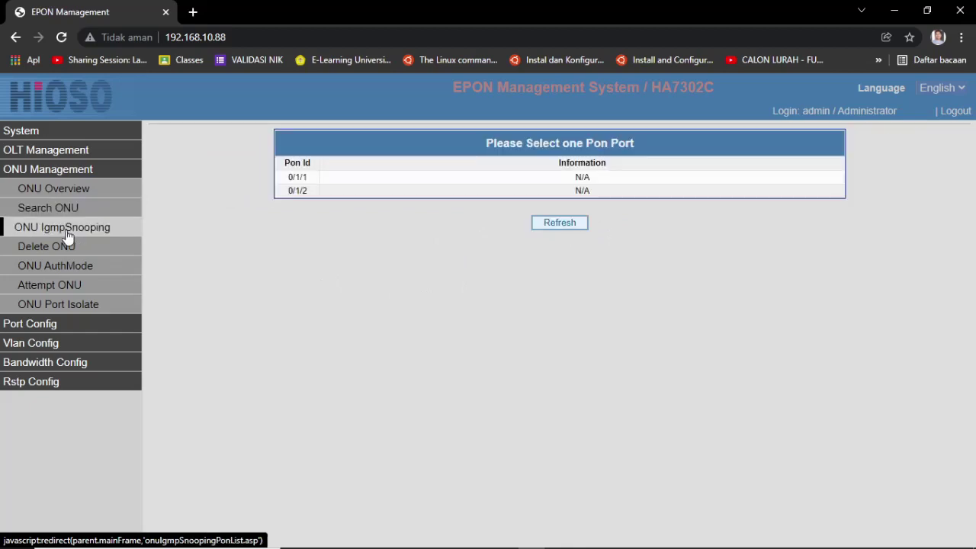
left_click(67, 252)
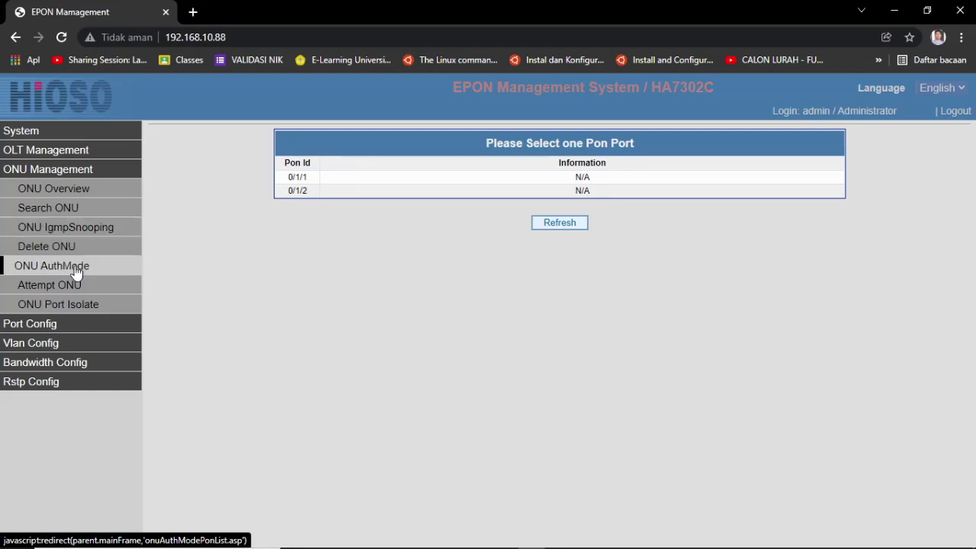
left_click(349, 179)
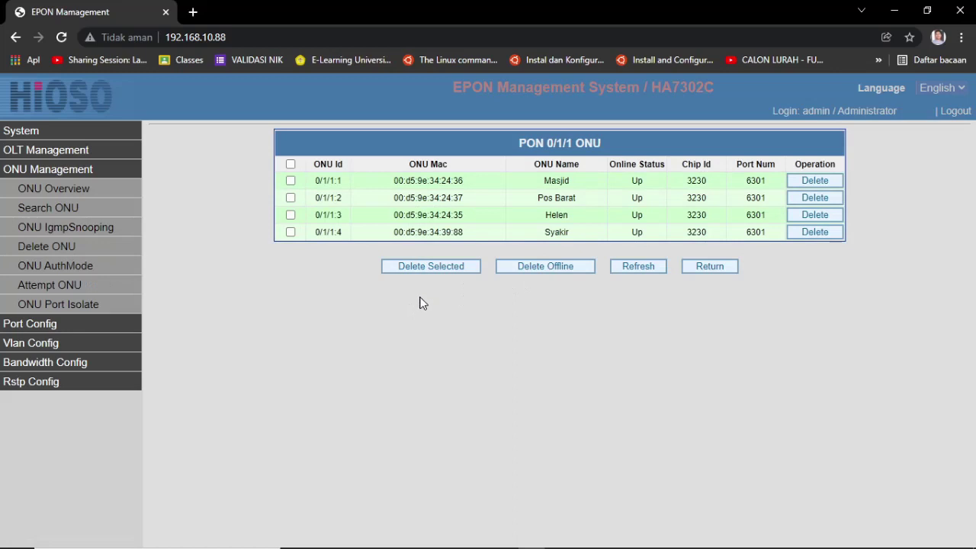
left_click(69, 249)
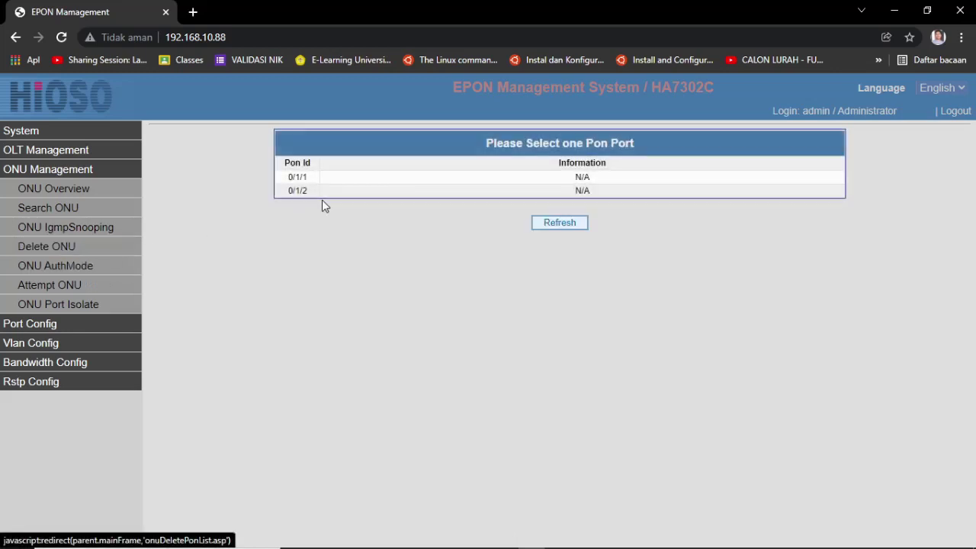
left_click(323, 196)
left_click(69, 252)
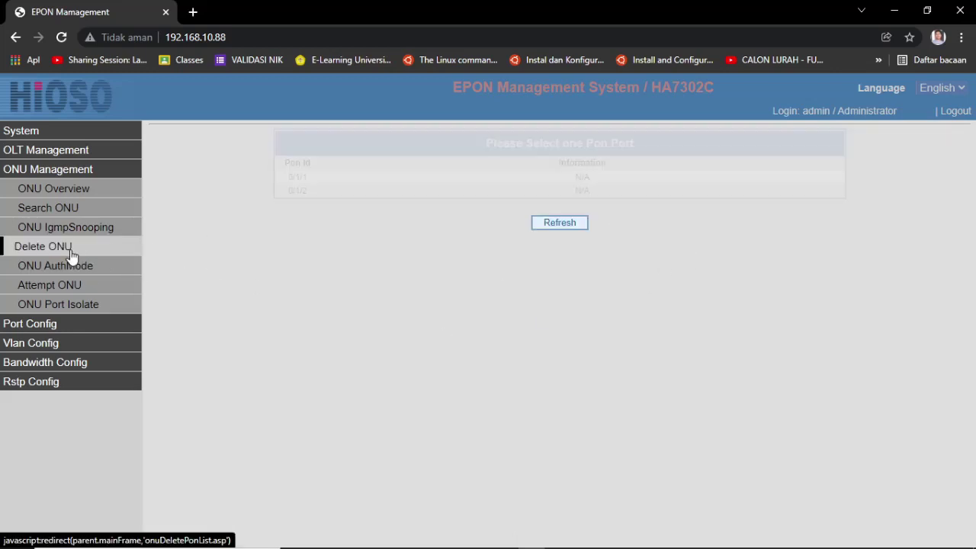
left_click(80, 267)
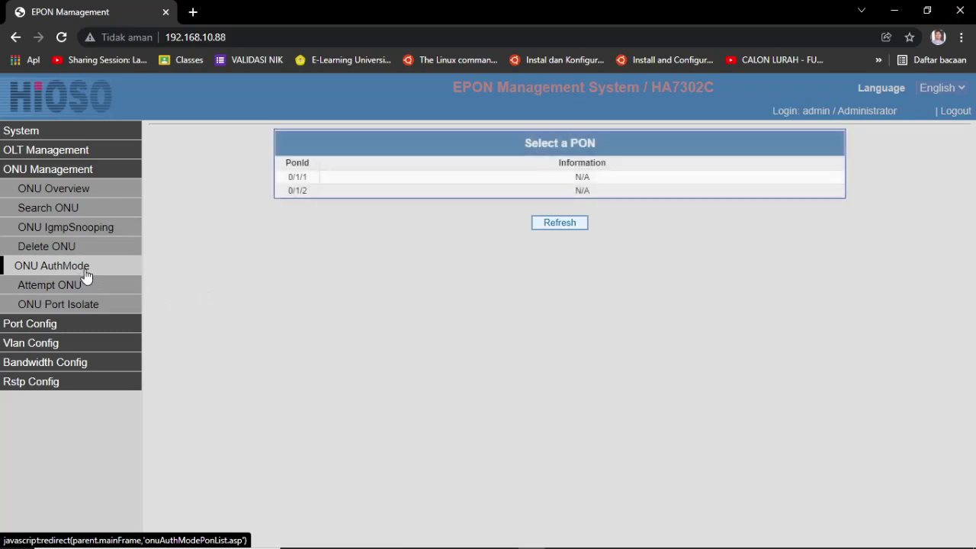
left_click(383, 180)
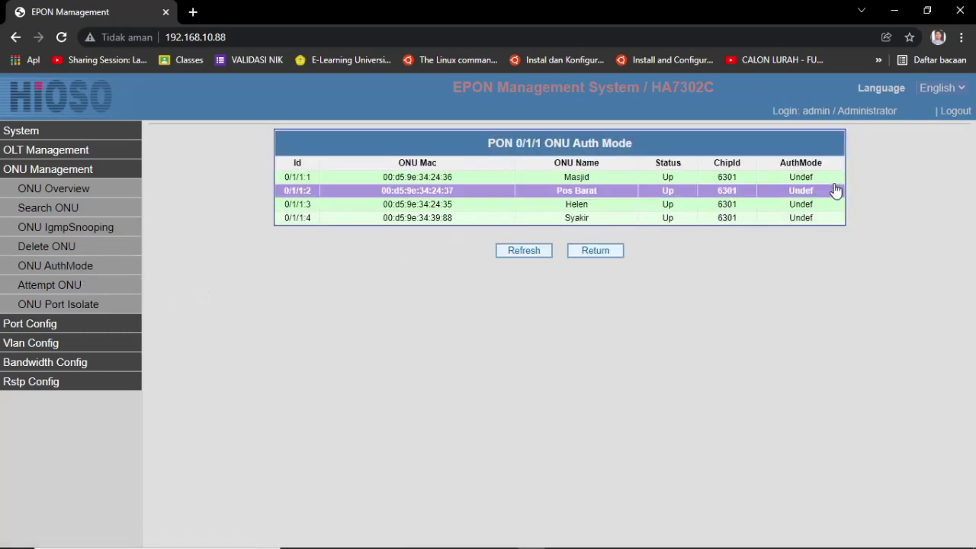
Step: Inspect ONU 0/1/1:1's auth mode choices, leaving it at Undef
left_click(811, 177)
left_click(583, 198)
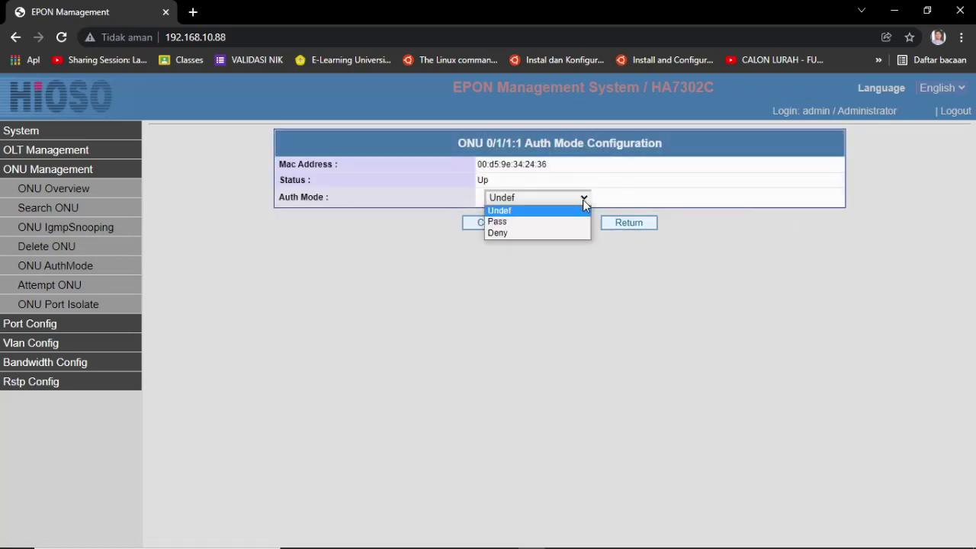
left_click(562, 318)
left_click(55, 266)
Step: View PON 0/1/1 registration attempts and the ONU Port Isolate page, ending on the ONU overview port list
left_click(54, 289)
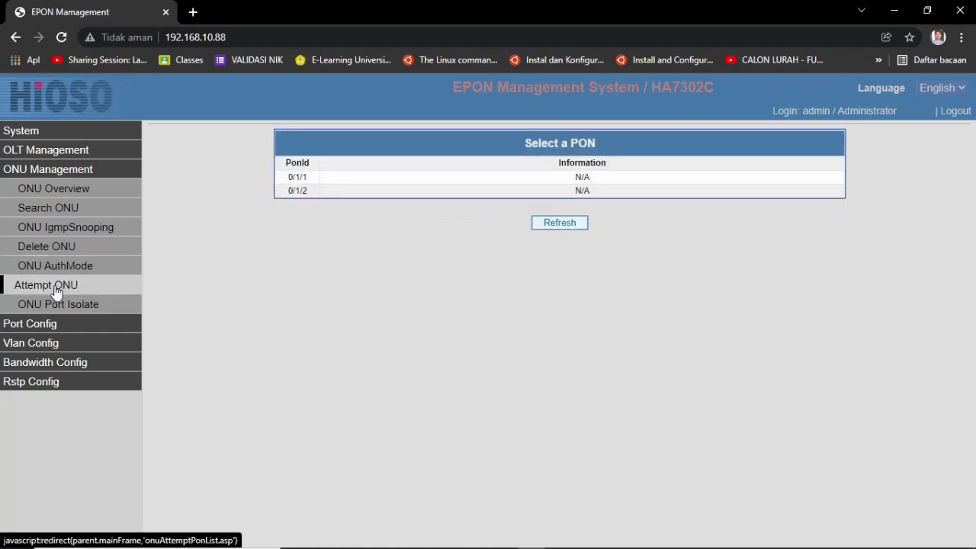
left_click(376, 178)
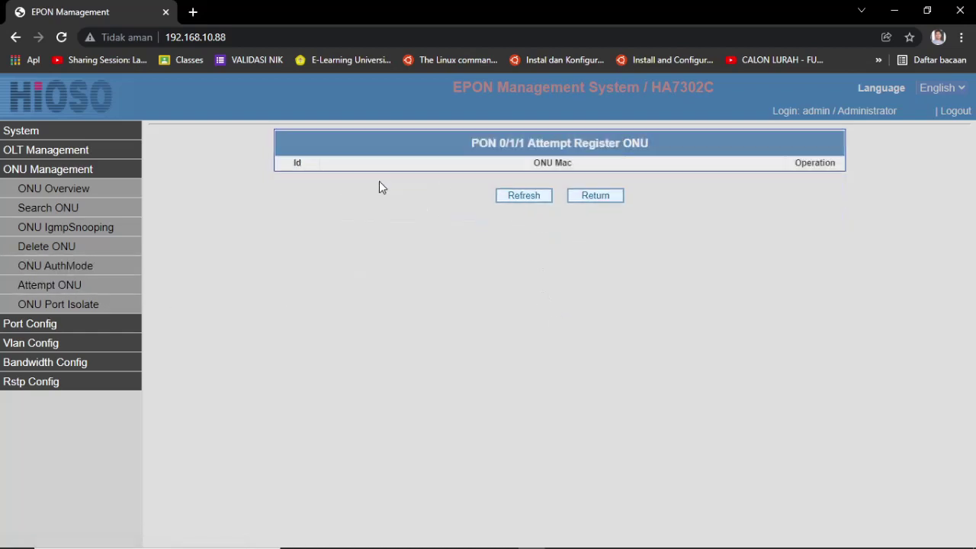
left_click(614, 200)
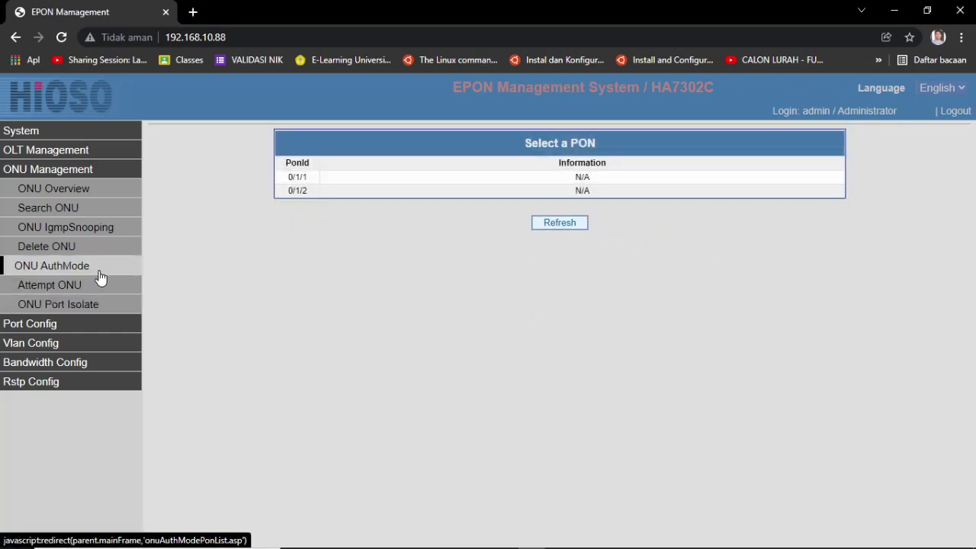
left_click(97, 312)
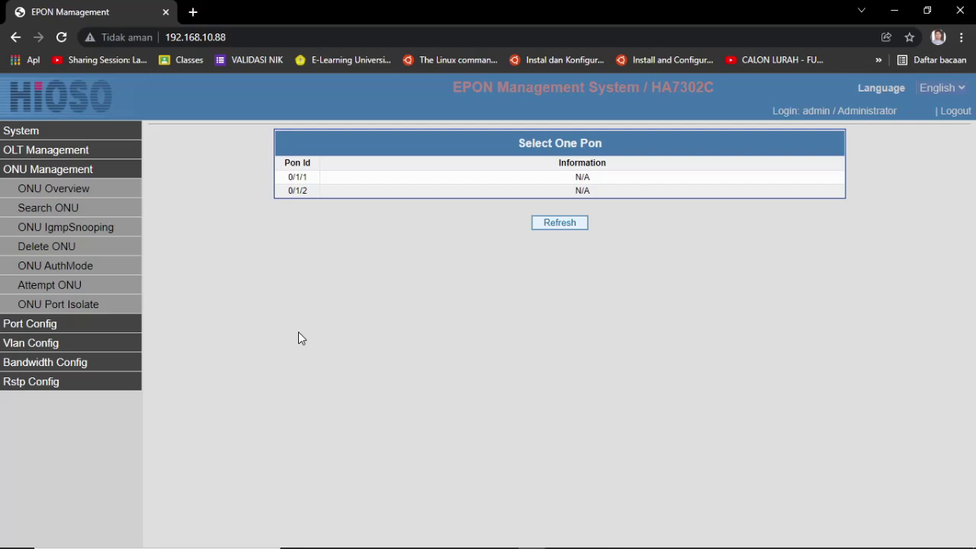
left_click(115, 192)
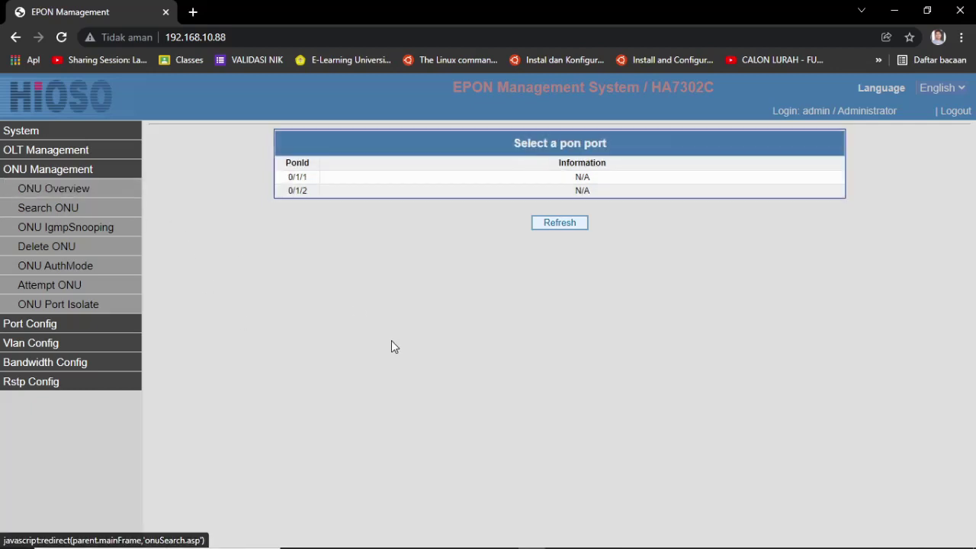
Step: View PON 0/1/1's ONUs with signal levels, then the Delete ONU port list, and collapse ONU Management
left_click(415, 184)
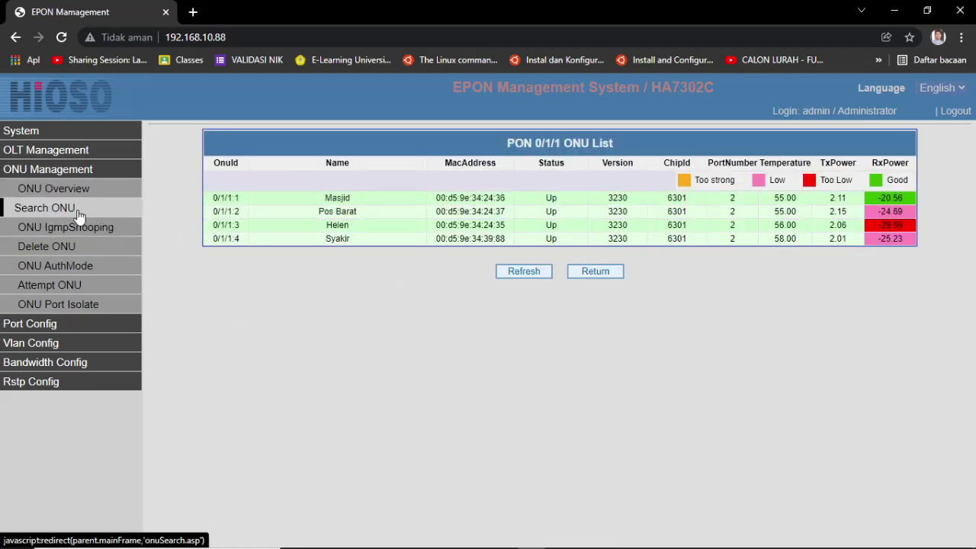
left_click(65, 254)
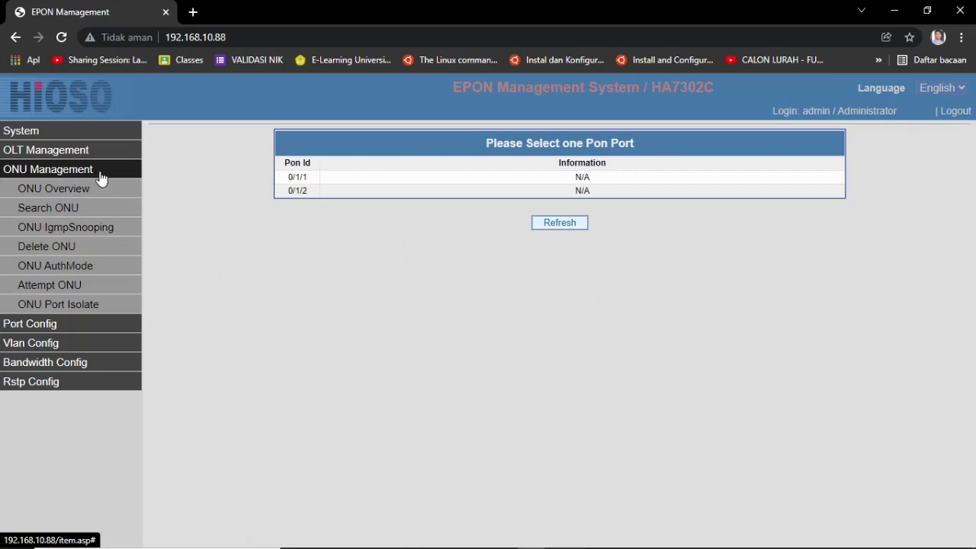
left_click(53, 171)
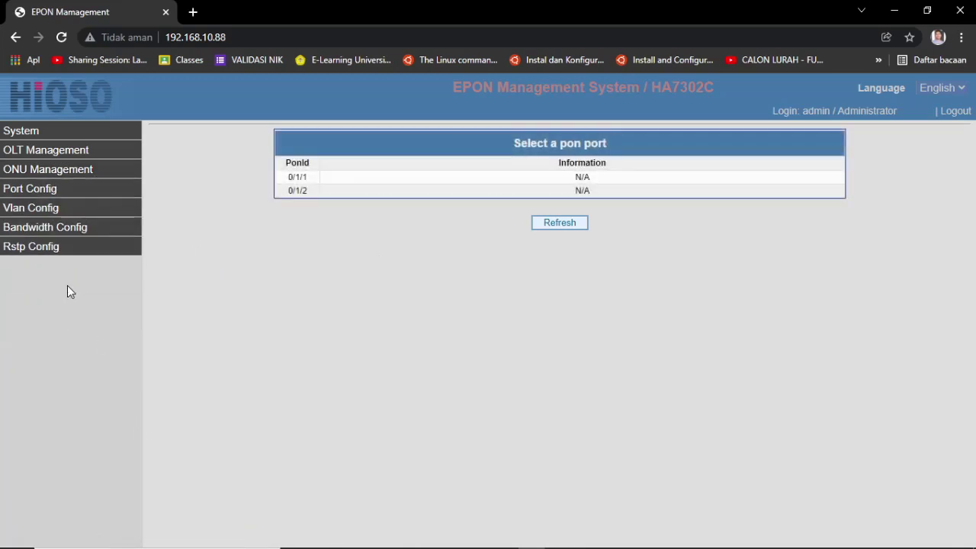
Step: Review the OLT port status and traffic statistics tables, then collapse Port Config
left_click(34, 193)
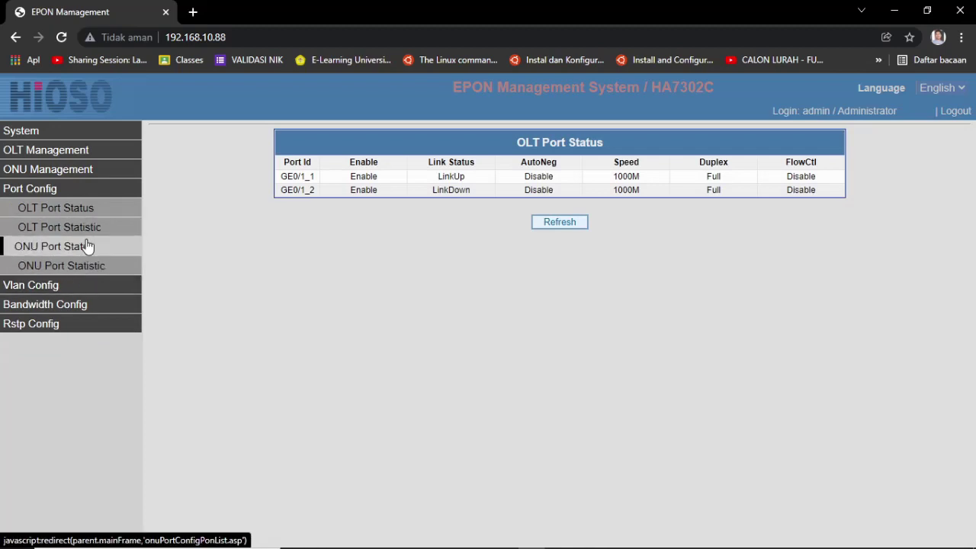
left_click(79, 212)
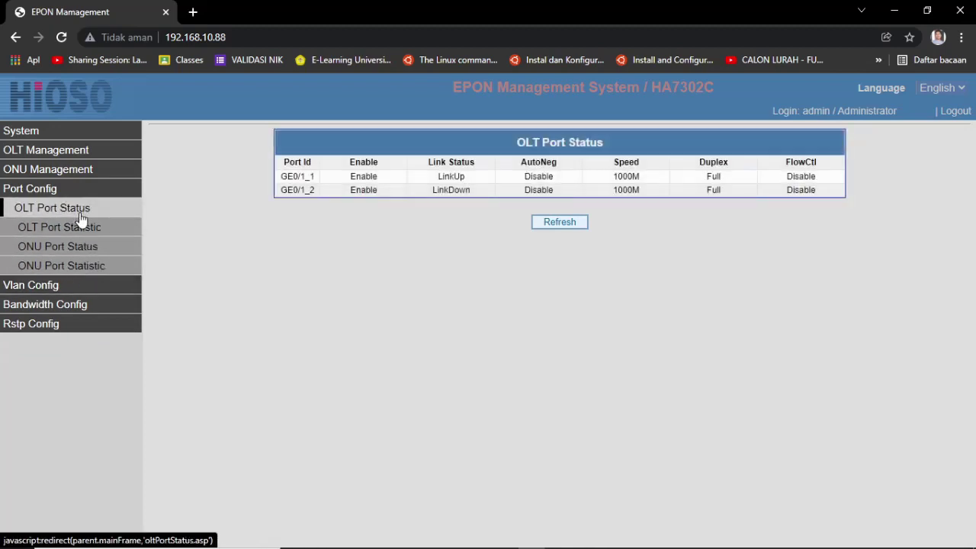
left_click(85, 231)
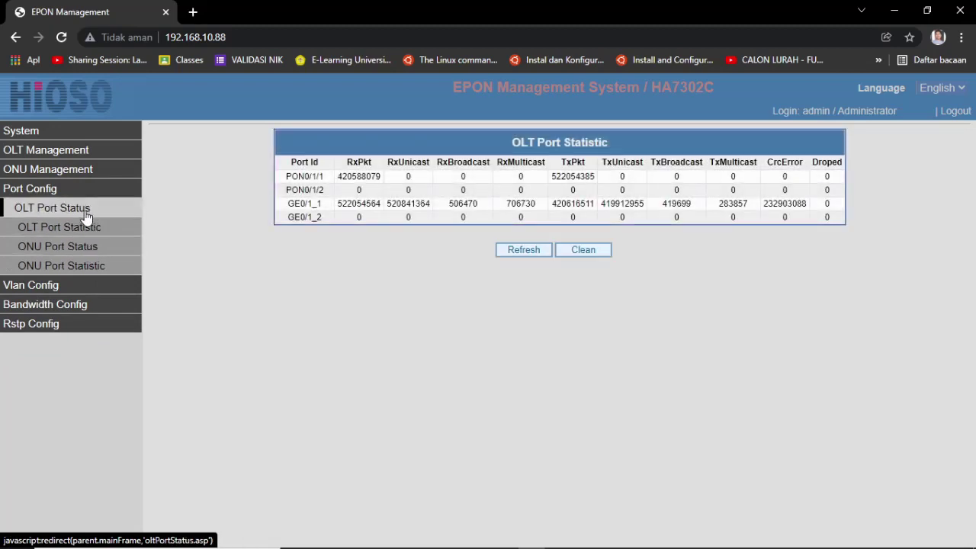
left_click(86, 217)
left_click(40, 192)
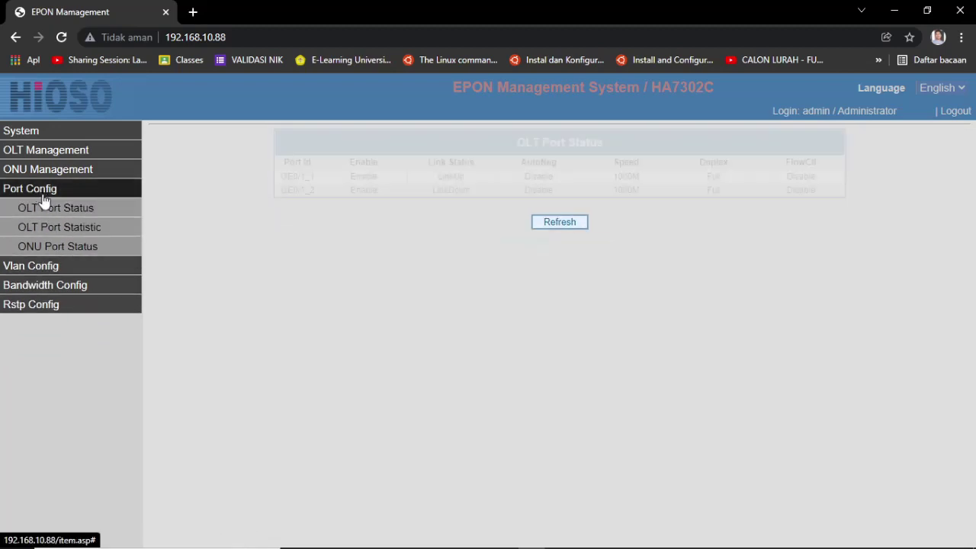
Step: Review the OLT and ONU port VLAN pages, then show GE0/1_1 and GE0/1_2 port bandwidth
left_click(44, 216)
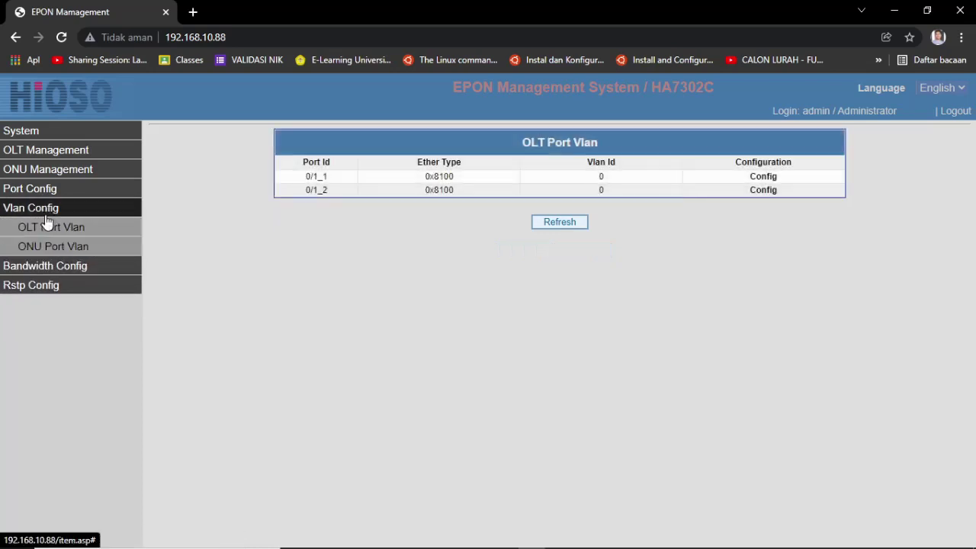
left_click(52, 246)
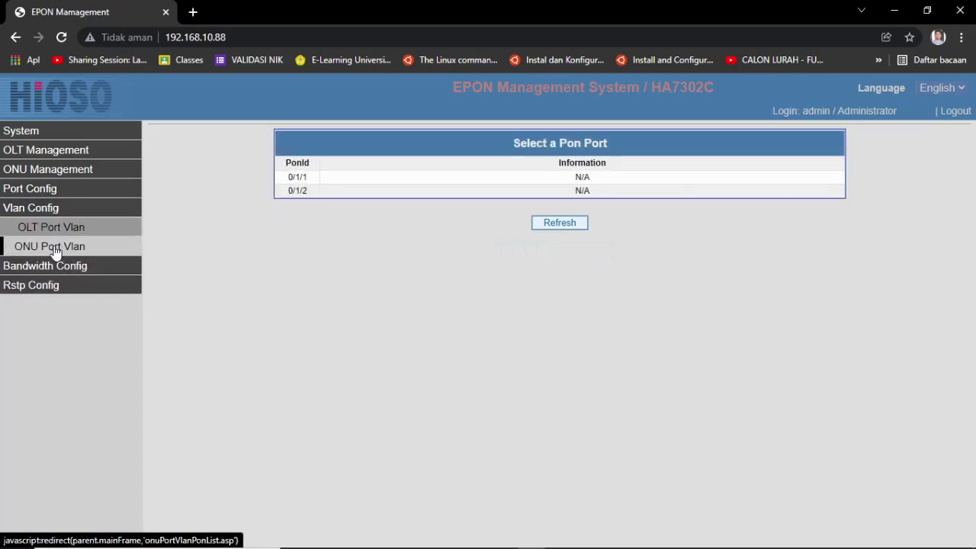
left_click(60, 232)
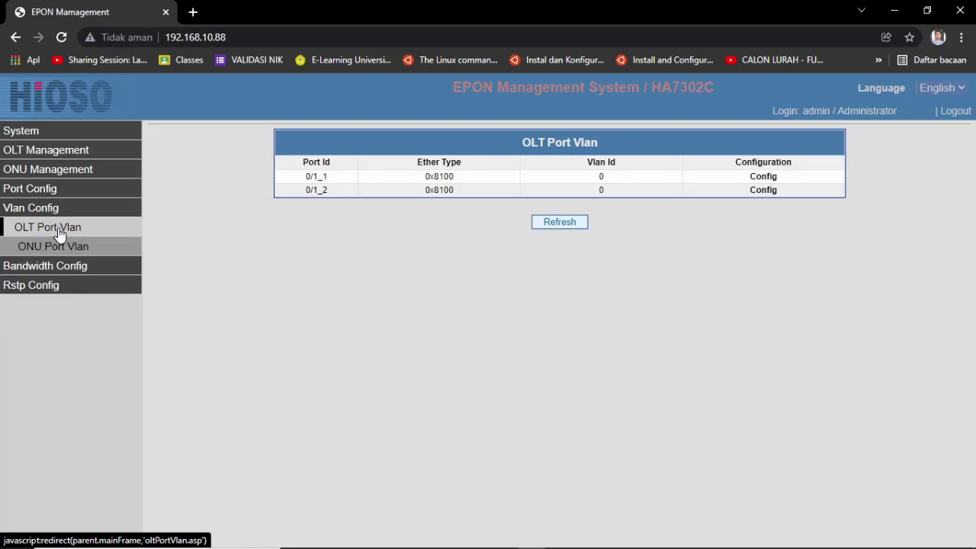
left_click(58, 207)
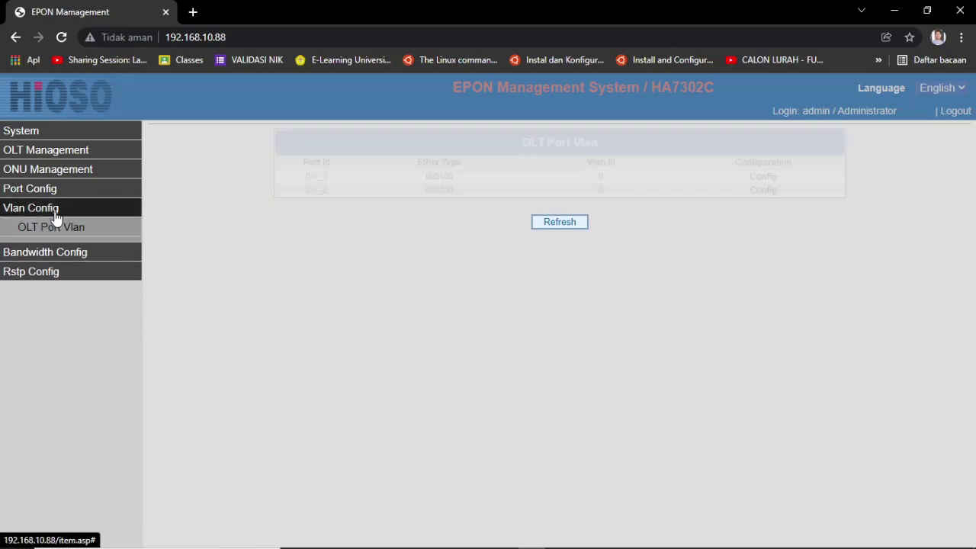
left_click(58, 233)
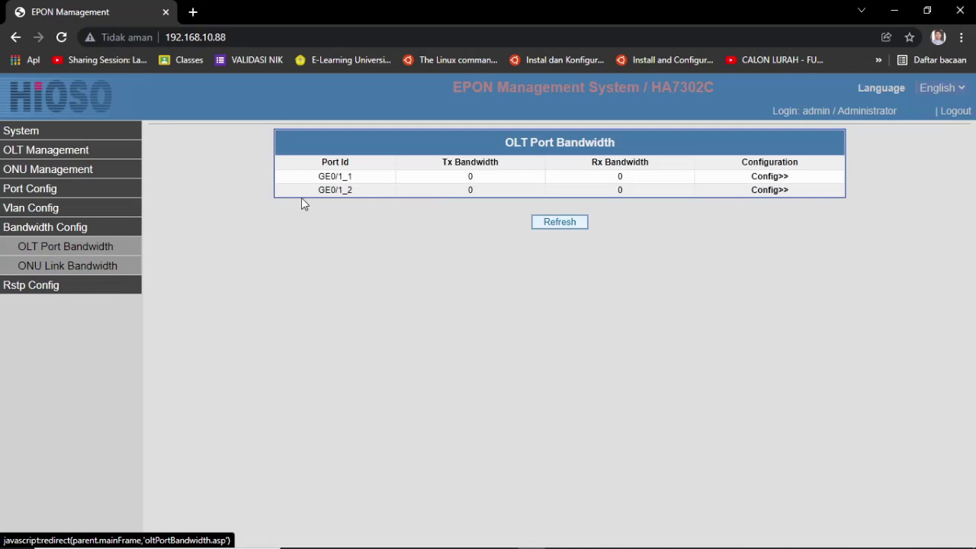
Step: Inspect GE0/1_1 bandwidth, then the ONU link bandwidth limits for OLT 0/1, PON 0/1/1
left_click(347, 177)
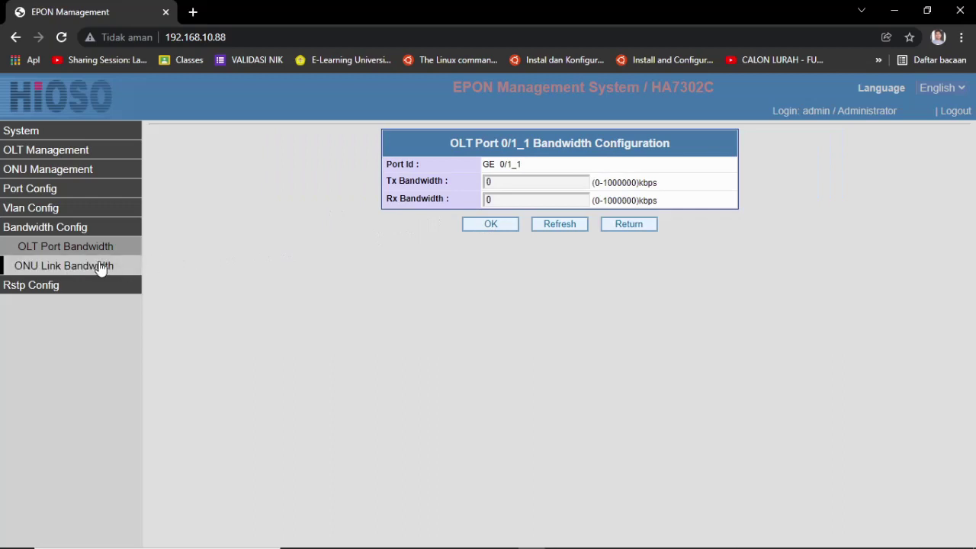
left_click(34, 250)
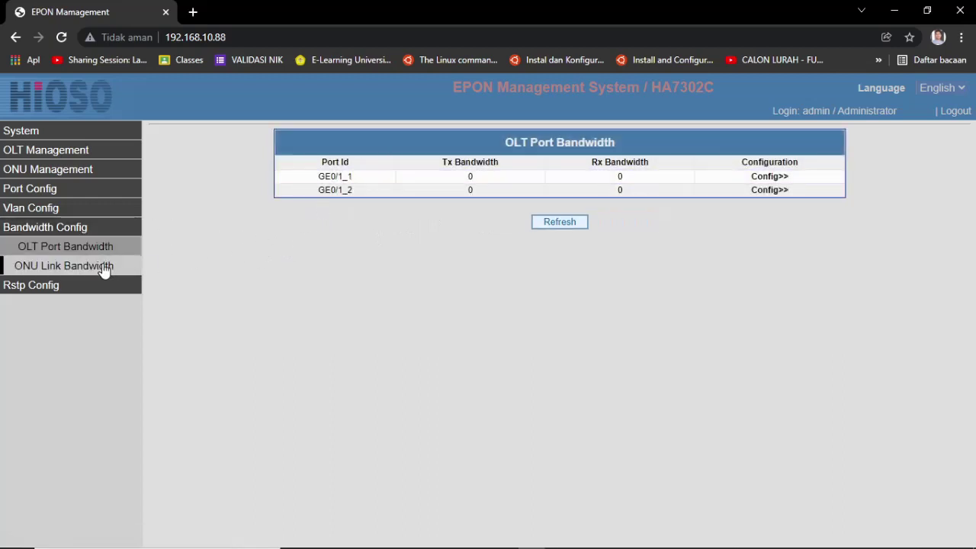
left_click(102, 267)
left_click(386, 178)
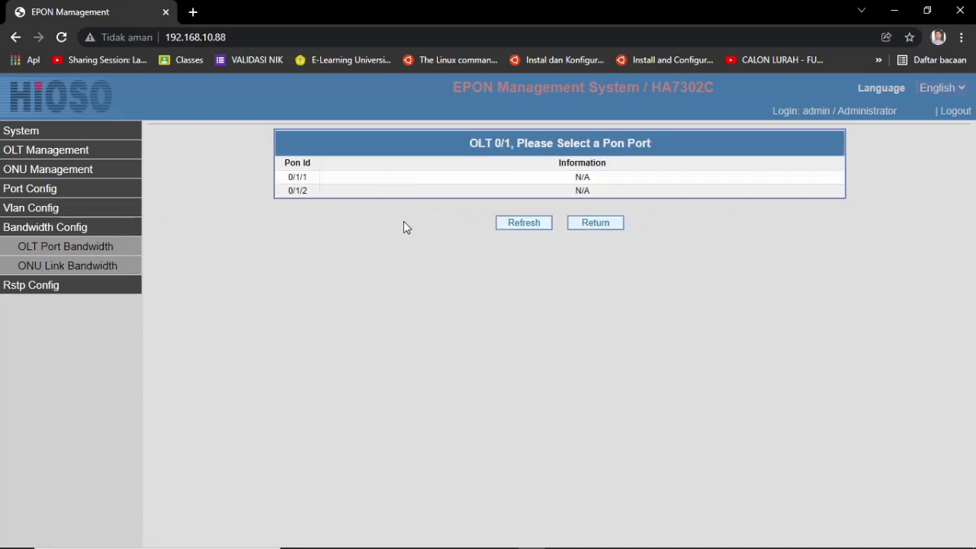
left_click(410, 183)
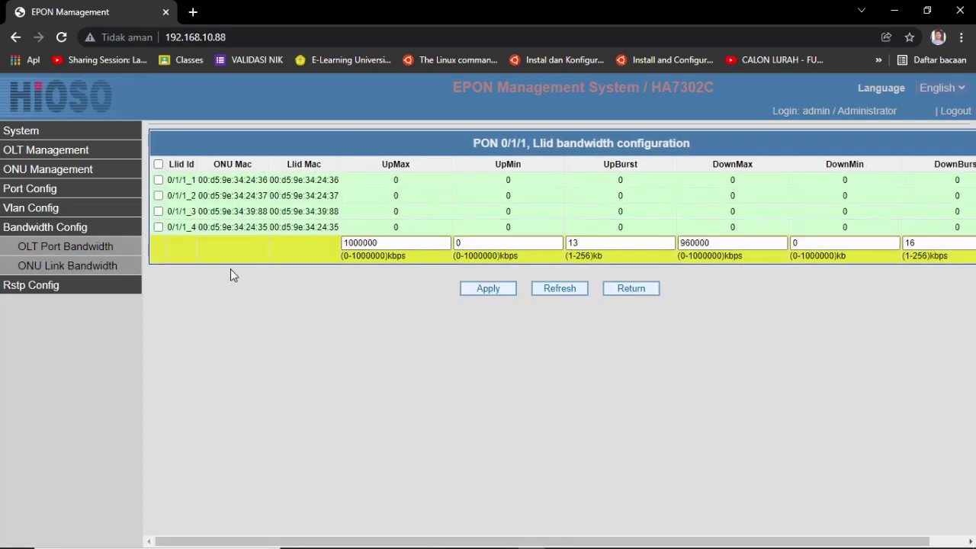
Step: Return to the OLT port bandwidth table and bring up the ONU RSTP PON port list
left_click(61, 232)
left_click(70, 231)
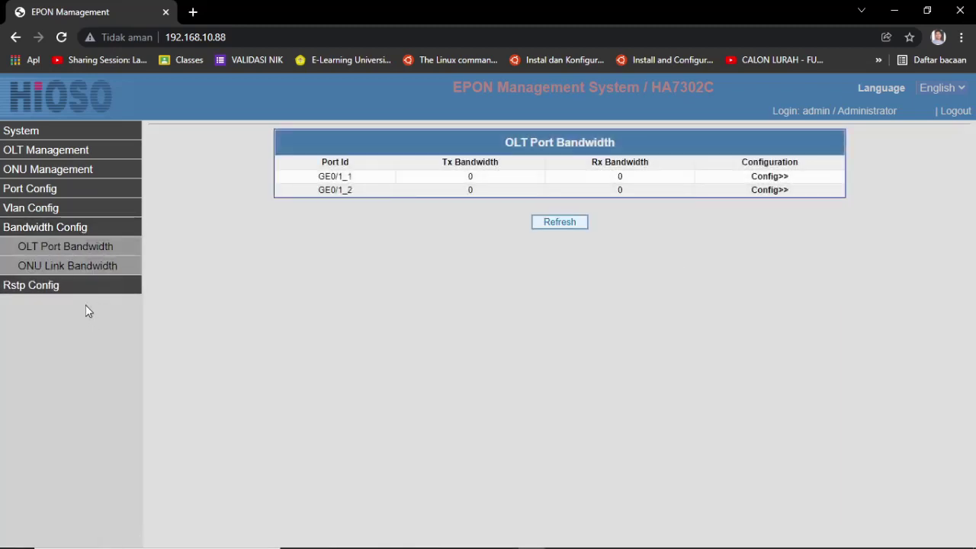
left_click(28, 288)
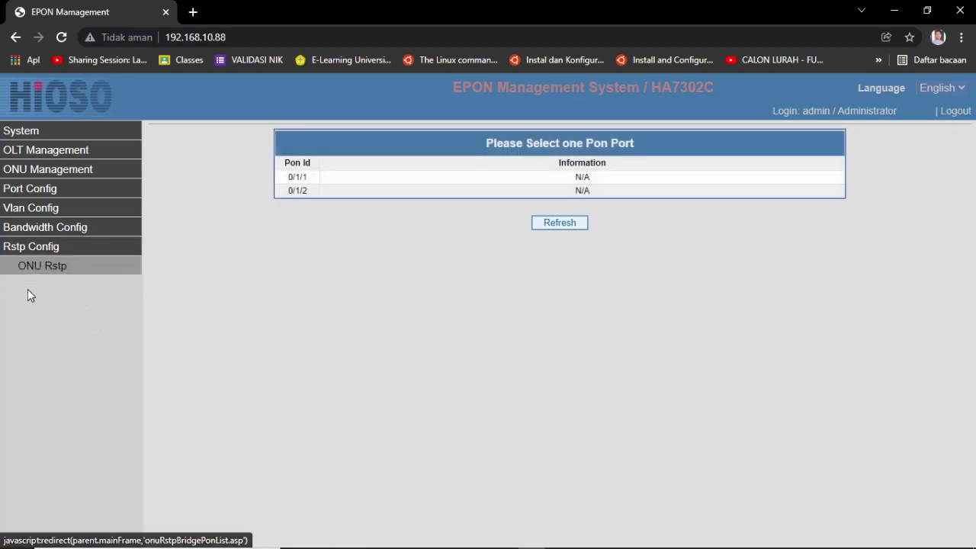
left_click(46, 250)
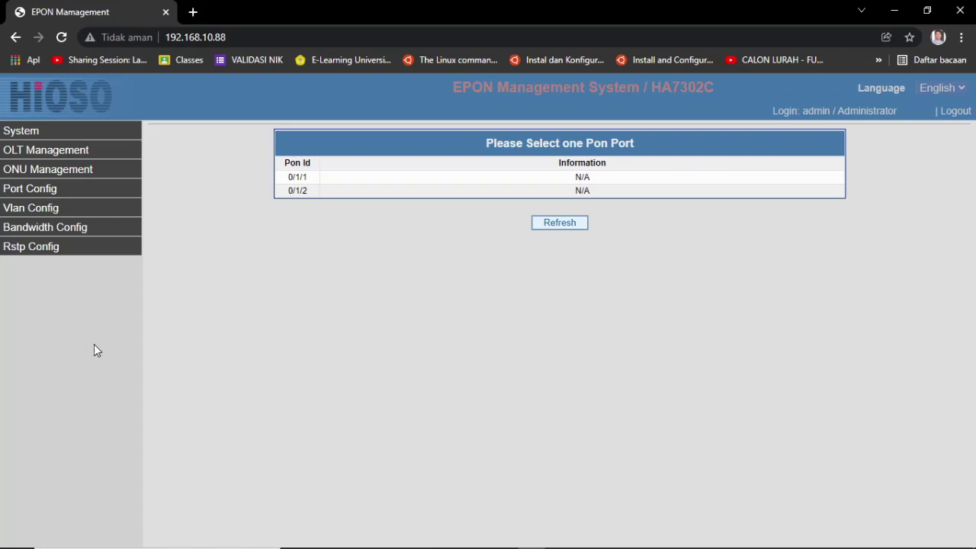
Step: Review the system information, management IP network and system time/NTP settings
left_click(26, 134)
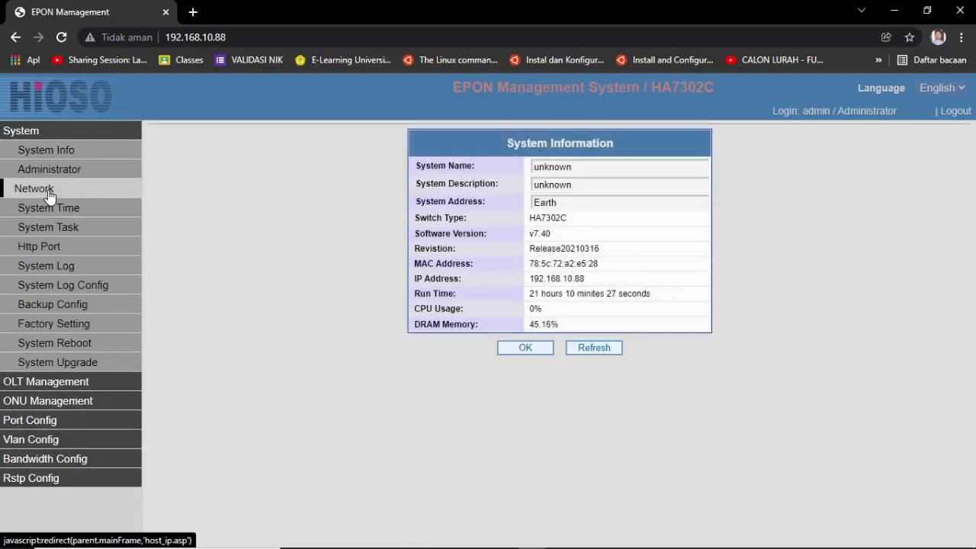
left_click(58, 188)
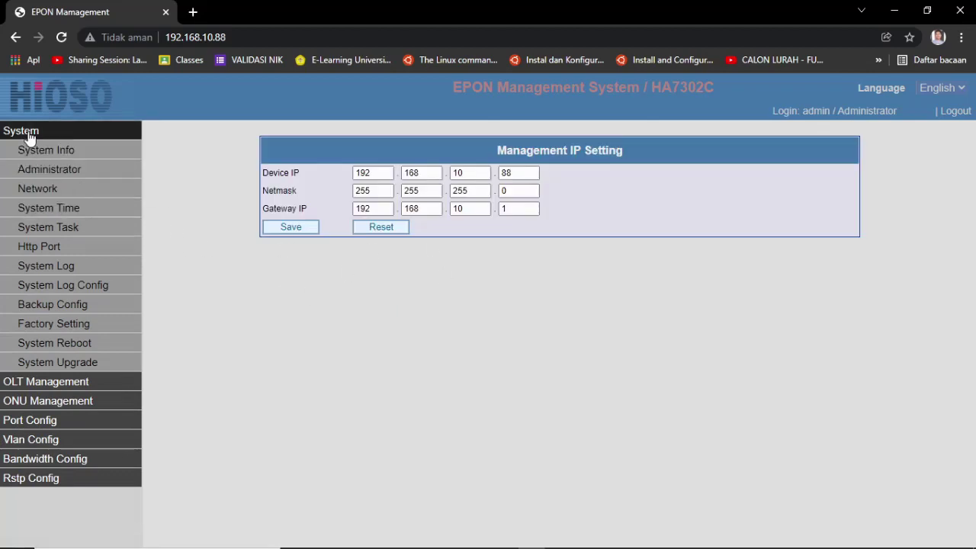
left_click(31, 131)
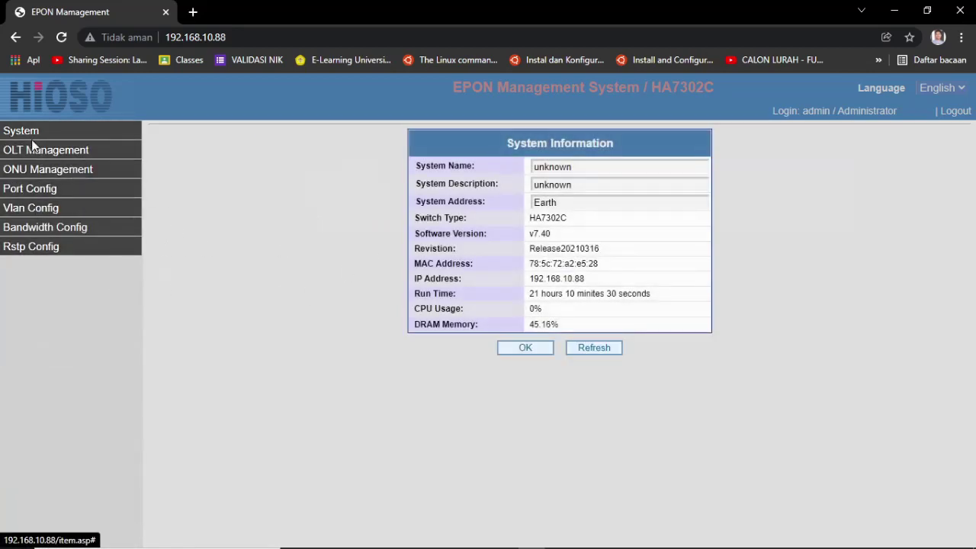
left_click(30, 130)
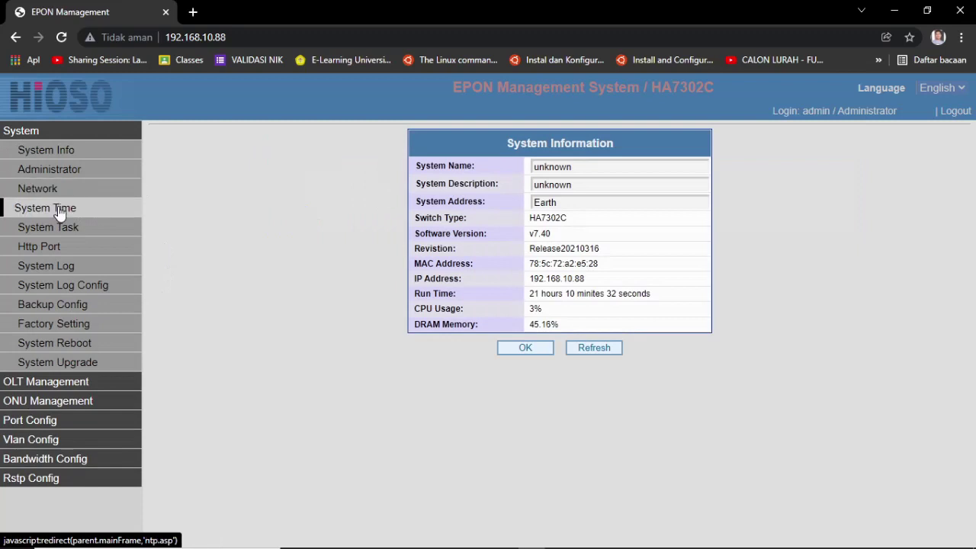
left_click(63, 209)
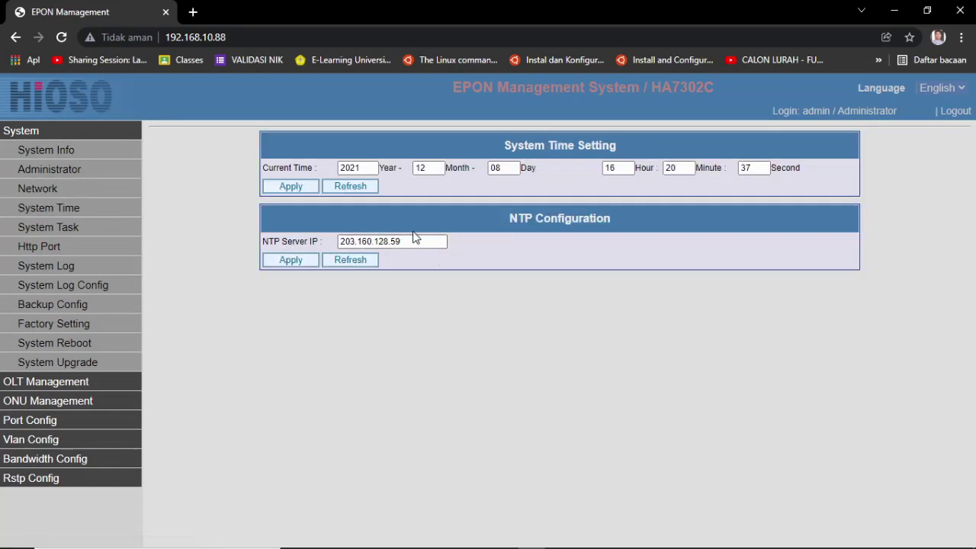
left_click(57, 194)
left_click(70, 212)
left_click(30, 133)
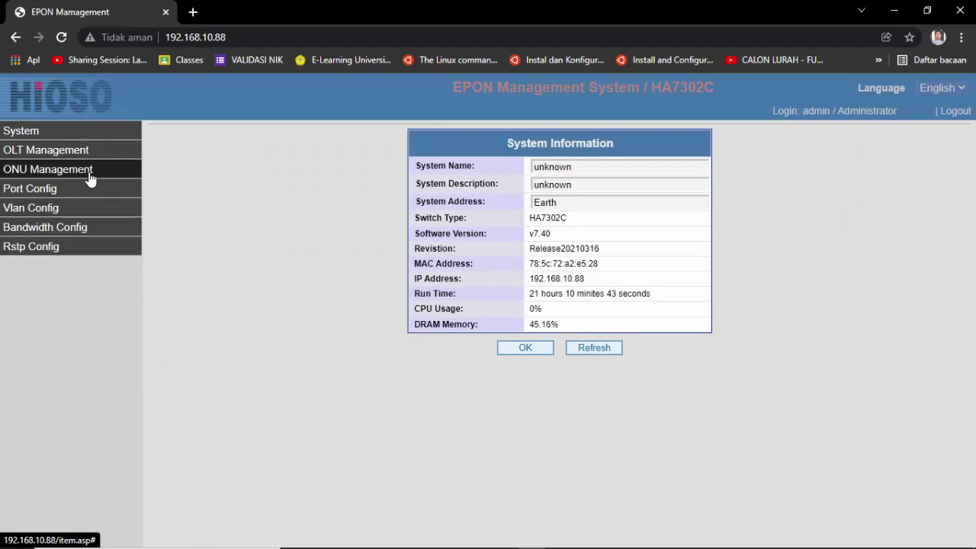
Step: Check OLT 0/1's auth mode configuration, then return to the OLT table
left_click(15, 153)
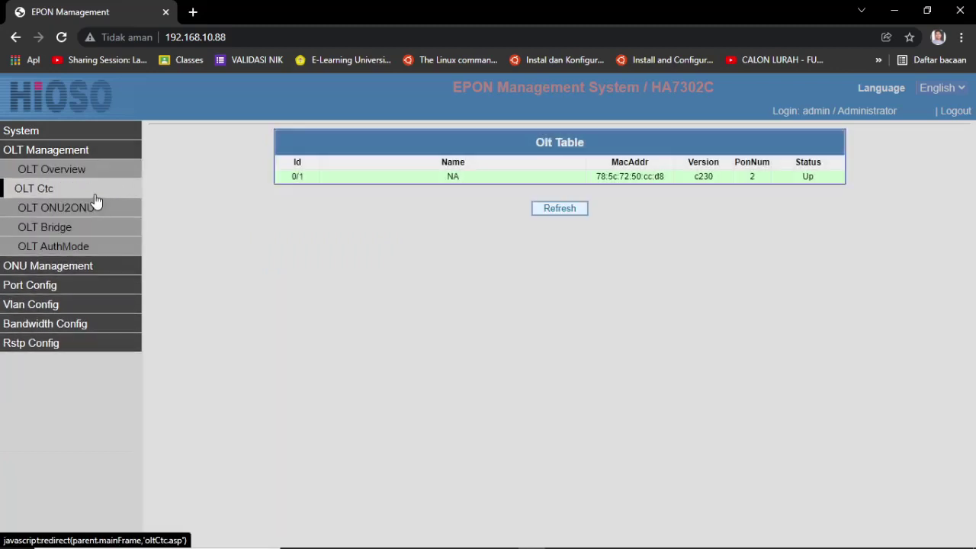
left_click(86, 248)
left_click(506, 177)
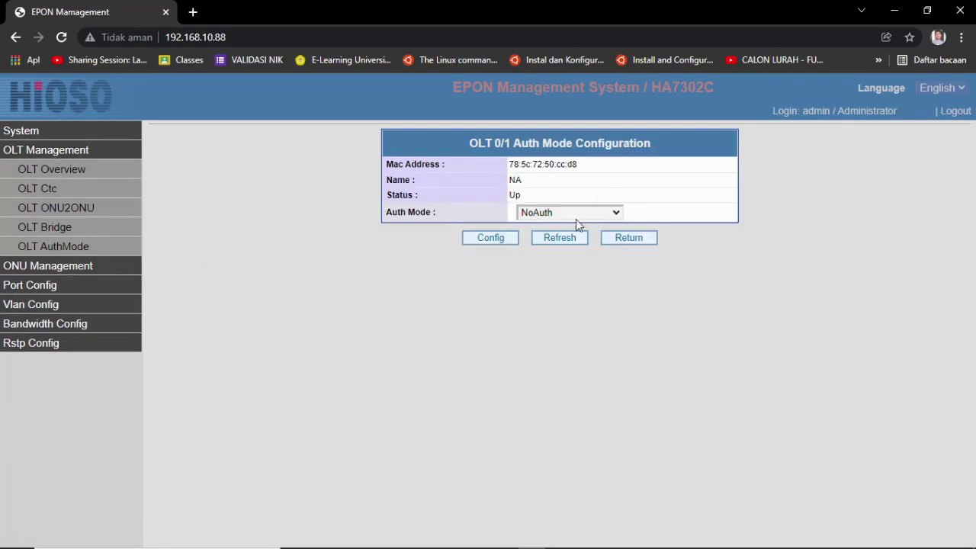
left_click(52, 169)
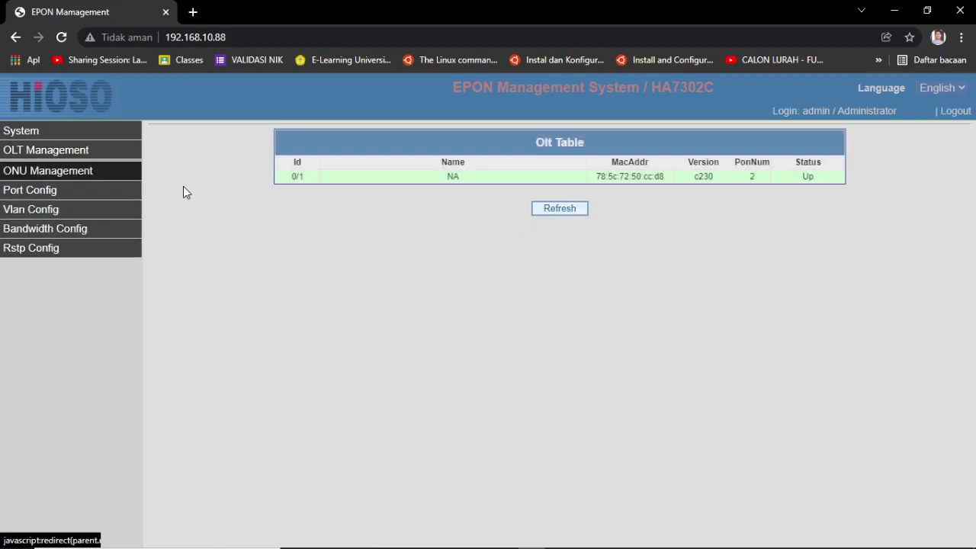
Step: Check the ONU overview lists for PON 0/1/1 and PON 0/1/2
left_click(76, 176)
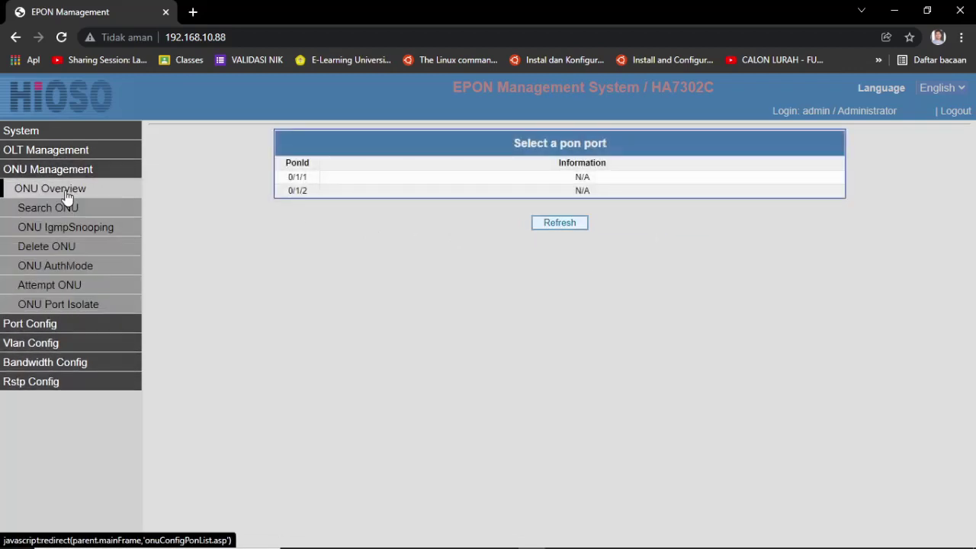
left_click(82, 212)
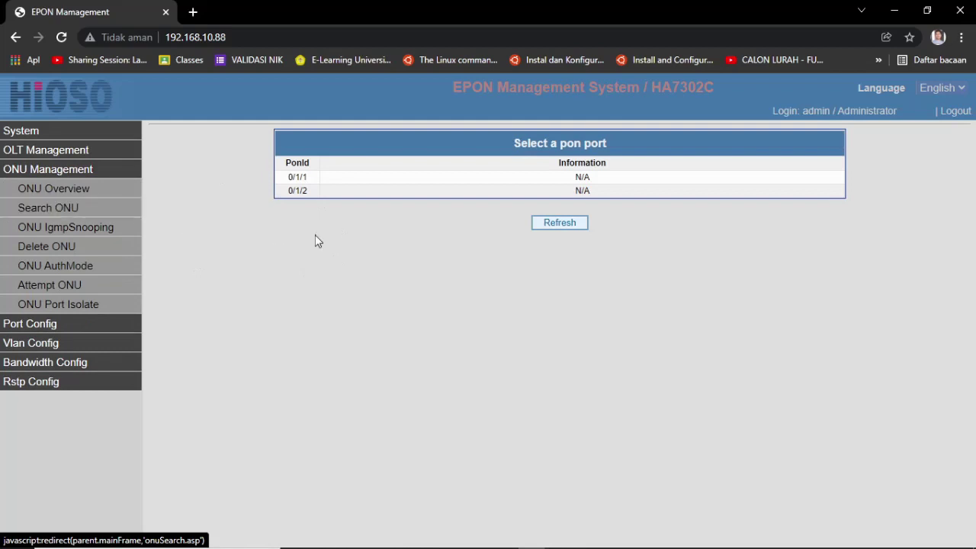
left_click(349, 178)
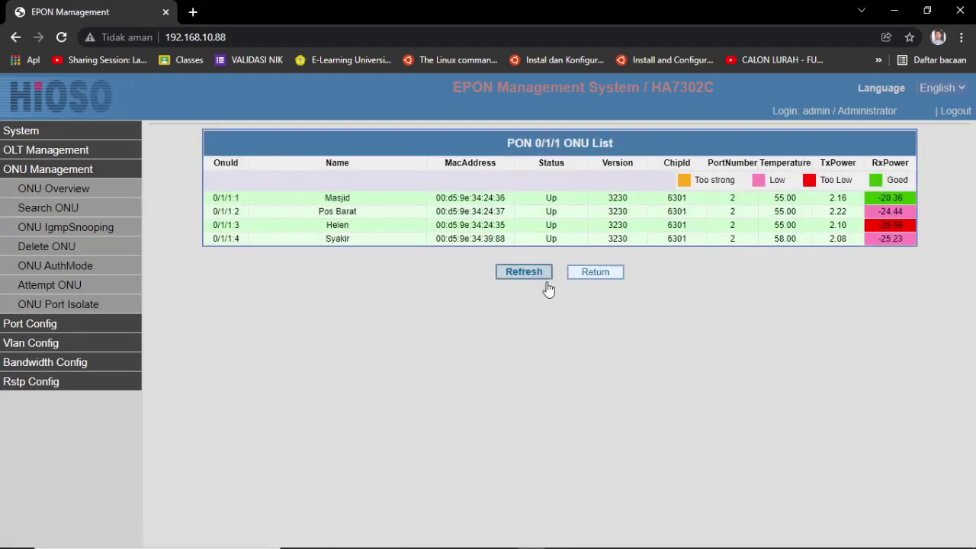
left_click(599, 273)
left_click(323, 192)
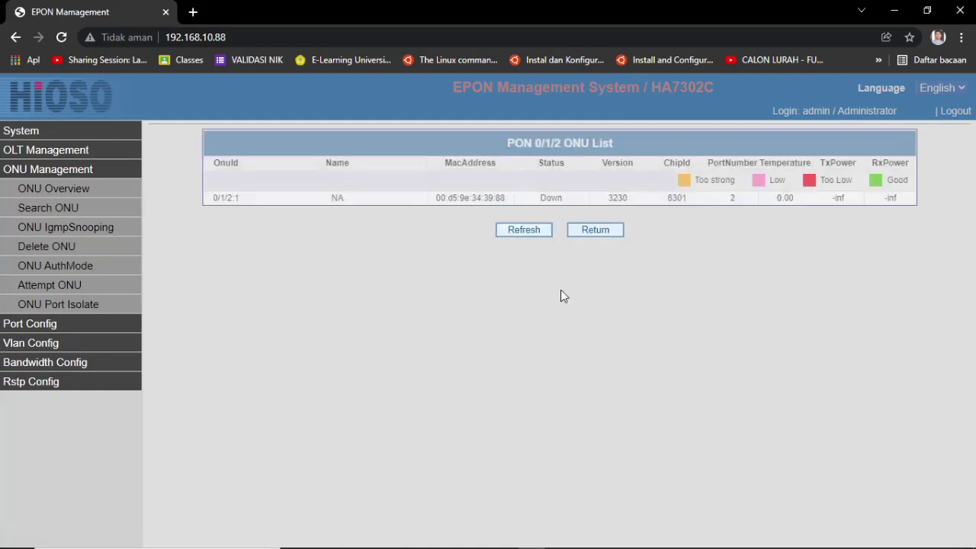
left_click(588, 231)
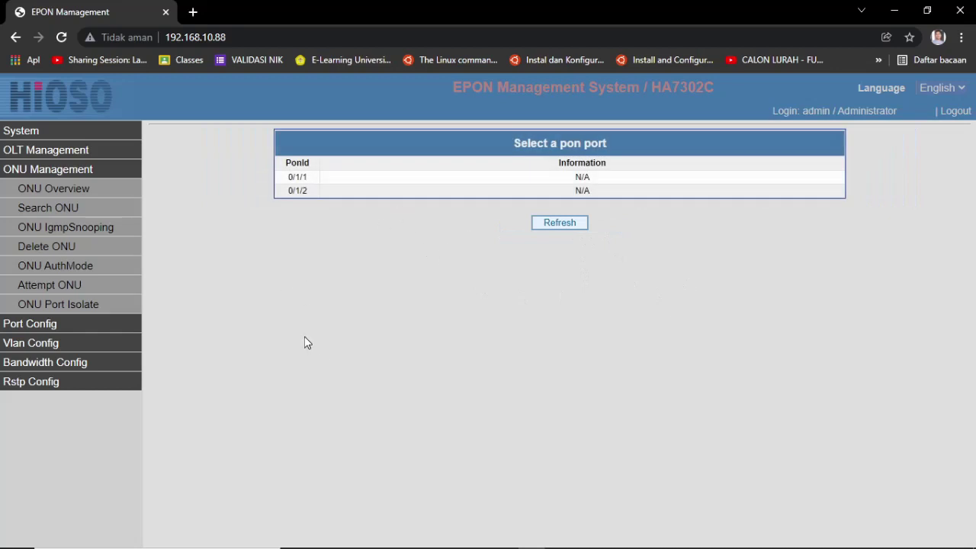
Step: Delete the offline ONU 0/1/2:1 from PON 0/1/2 and confirm the success message
left_click(76, 246)
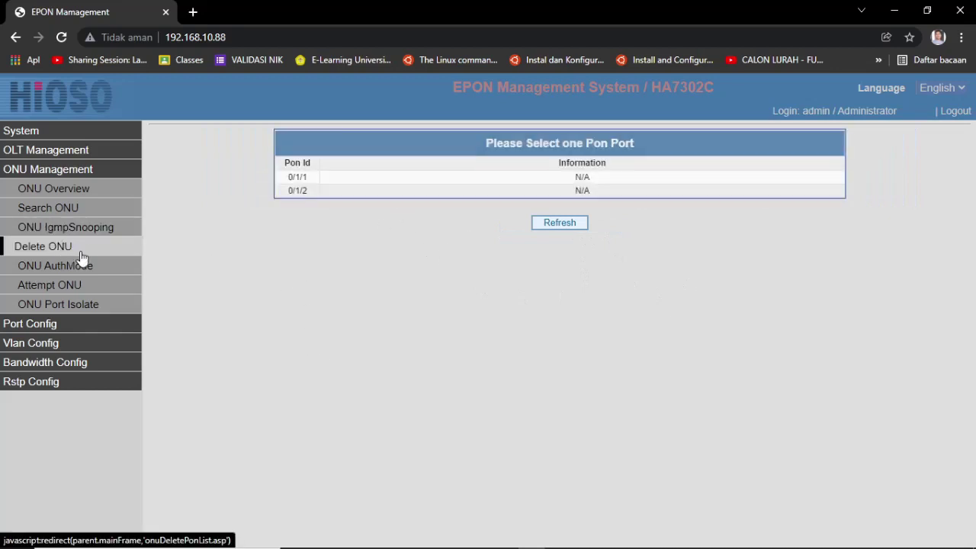
left_click(419, 185)
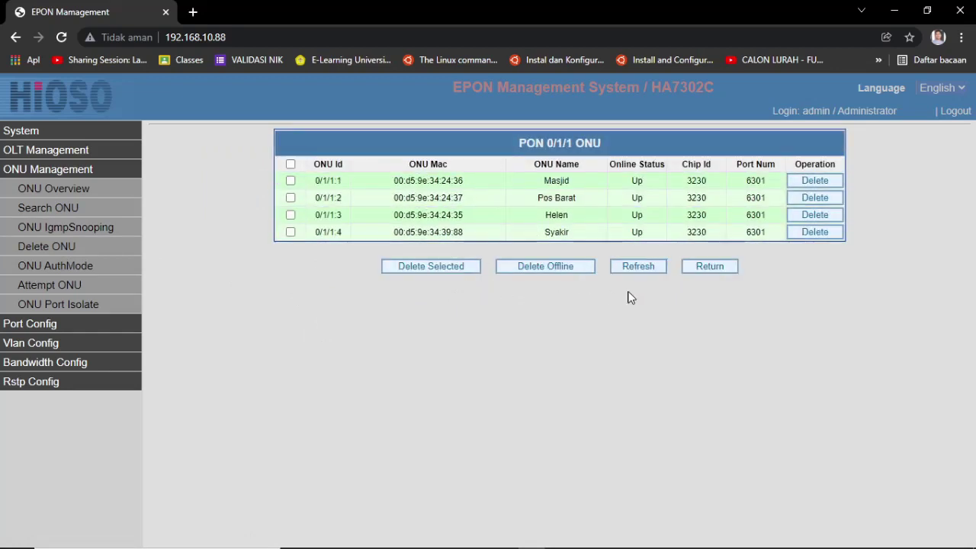
left_click(710, 267)
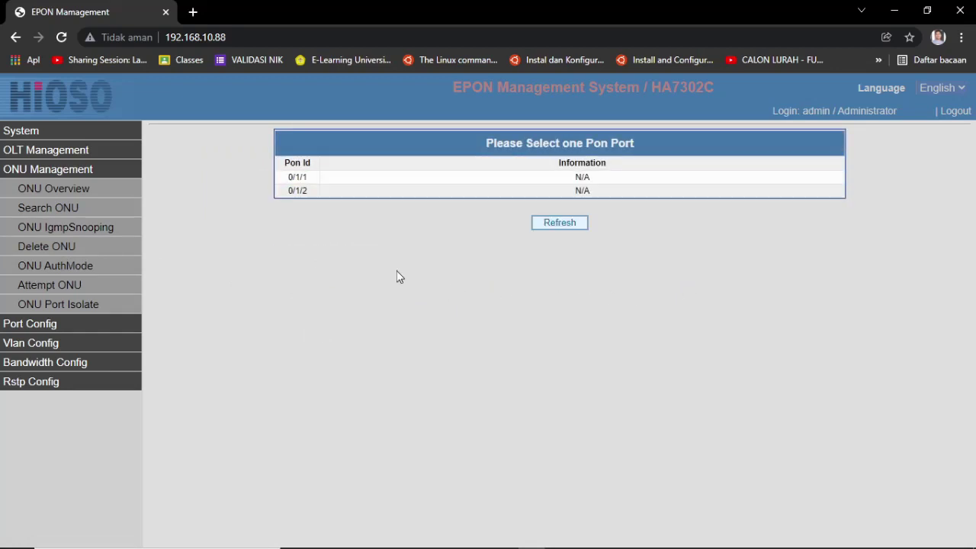
left_click(342, 198)
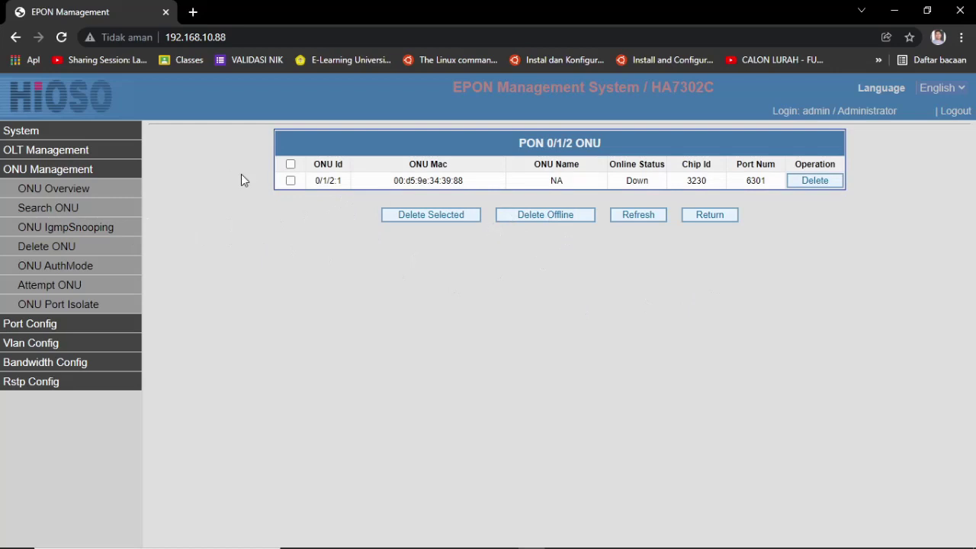
left_click(814, 181)
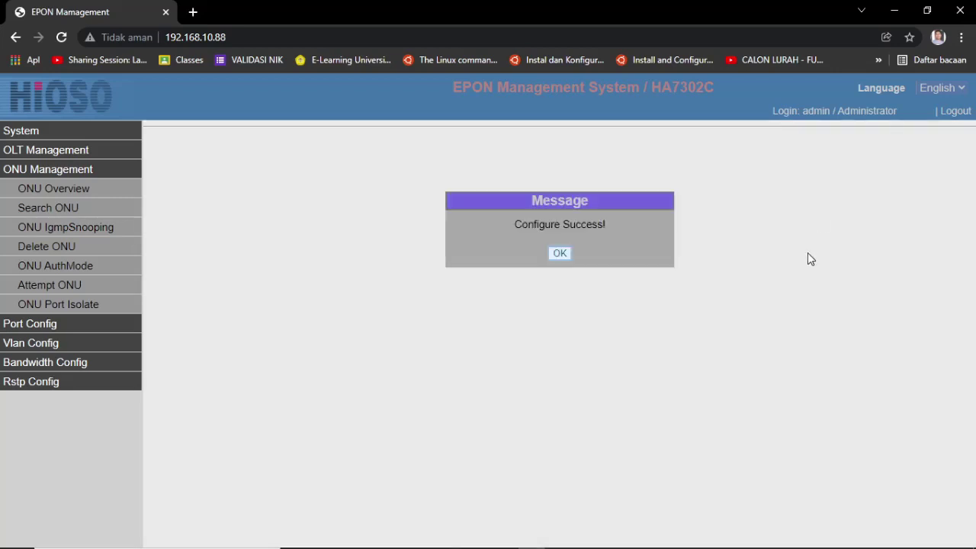
left_click(559, 255)
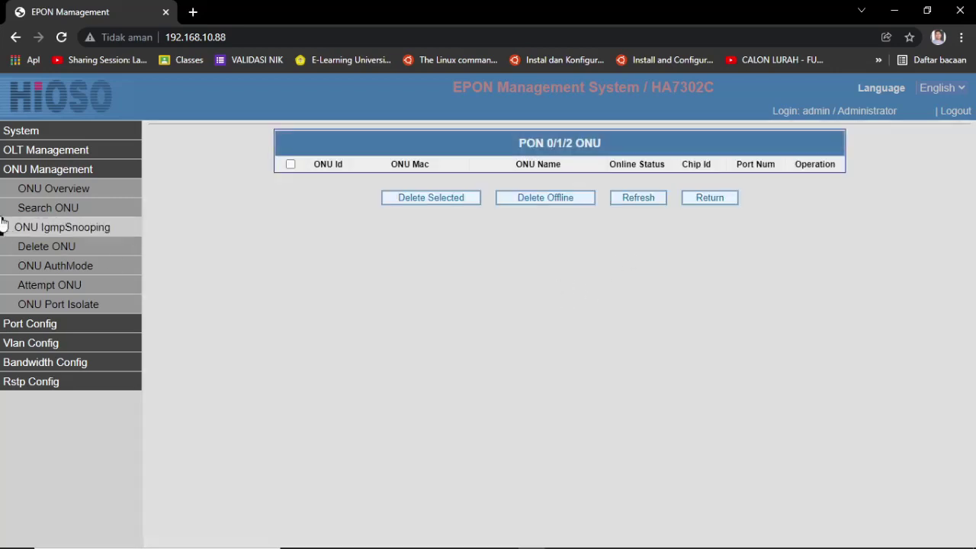
Step: Verify PON 0/1/2 has no ONUs left in ONU Overview, then collapse ONU Management
left_click(32, 191)
left_click(299, 193)
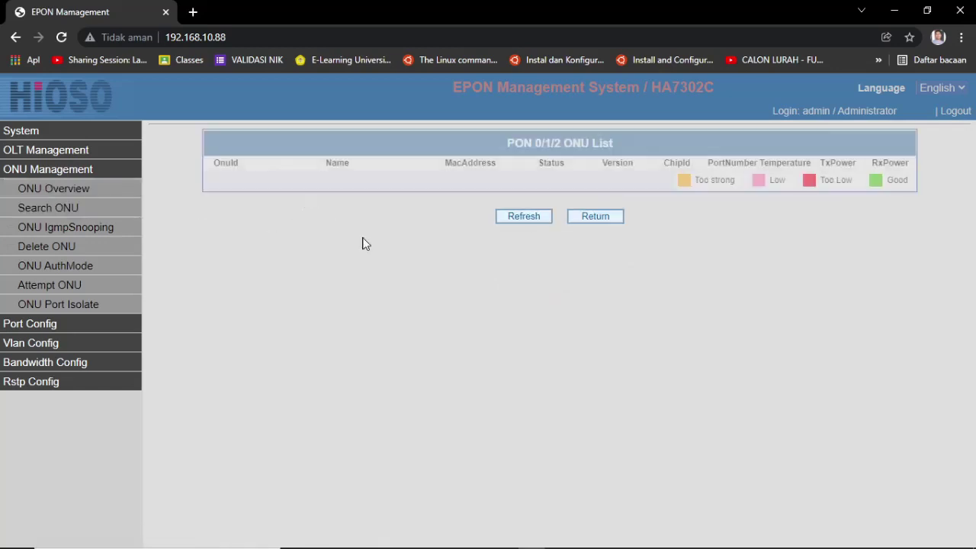
left_click(42, 191)
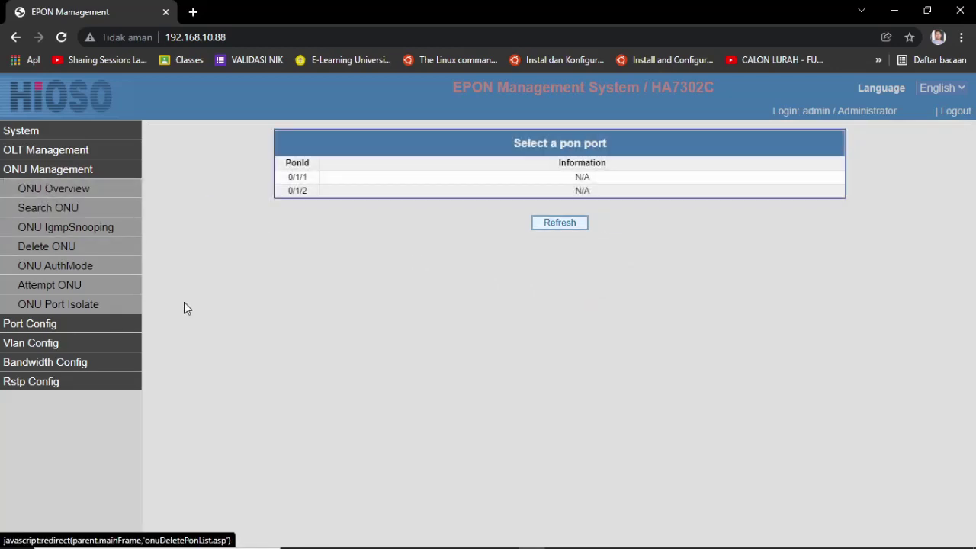
left_click(66, 173)
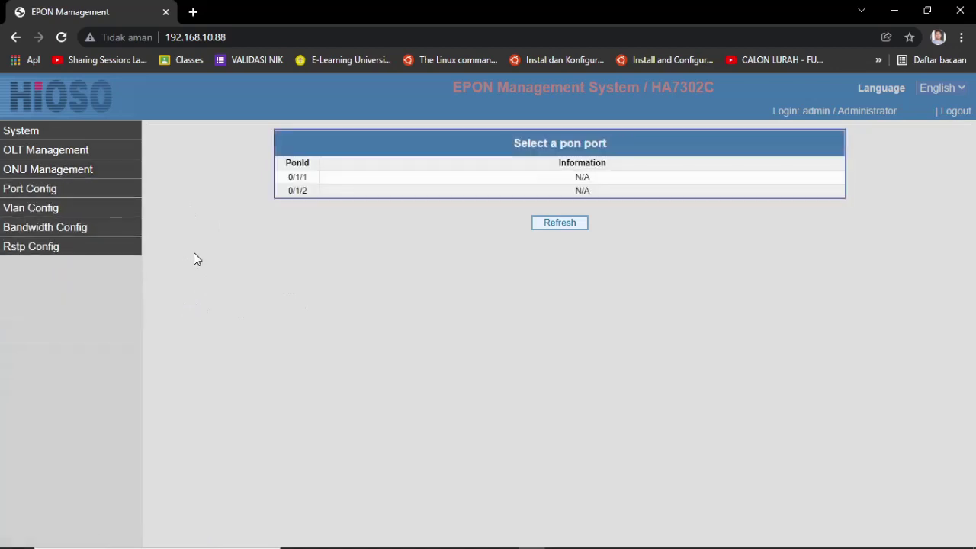